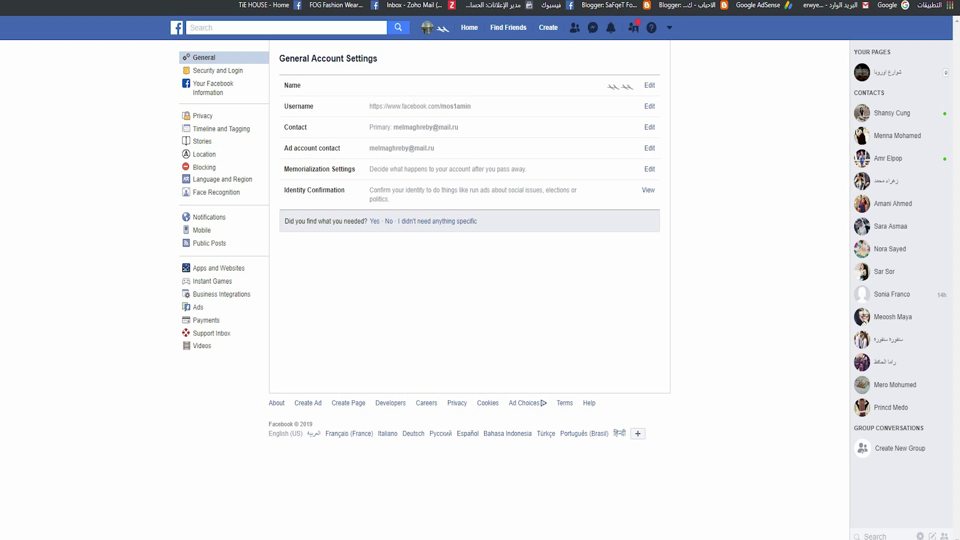
Search Facebook for "eat" and limit the results to links
click(285, 27)
text(eat)
key(Return)
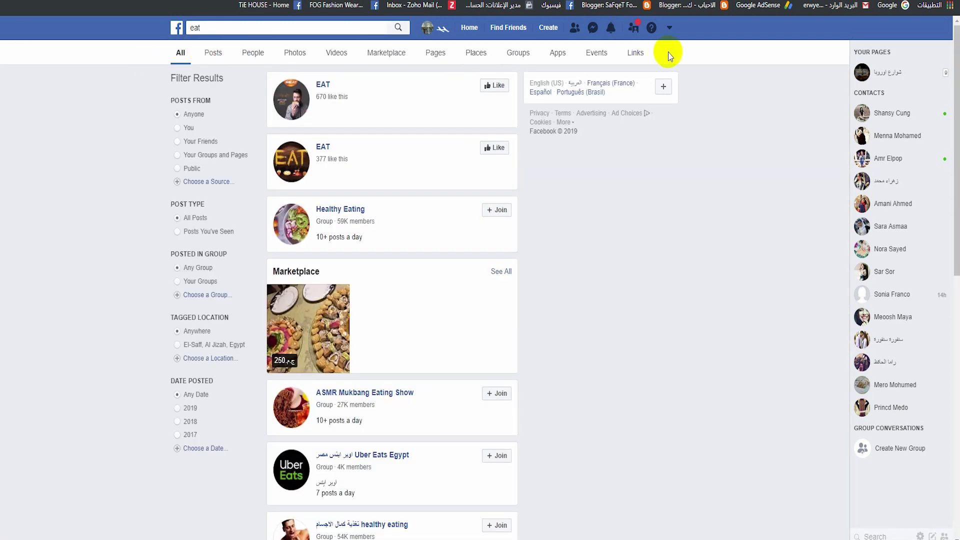
click(637, 54)
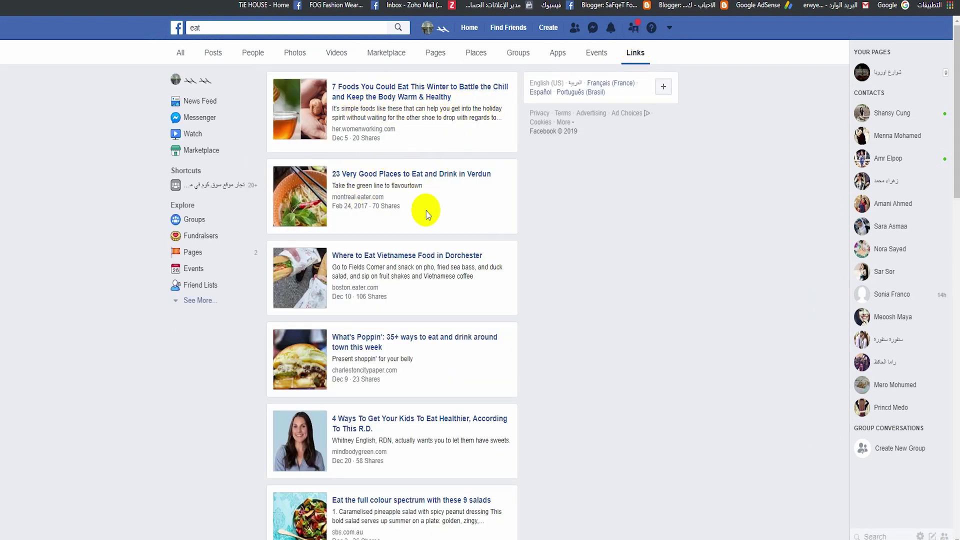
Open the first link result, "7 Foods You Could Eat This Winter", and look through the article down to its vegetable sections
scroll(410, 250, down, 2)
scroll(397, 306, down, 4)
scroll(398, 300, up, 5)
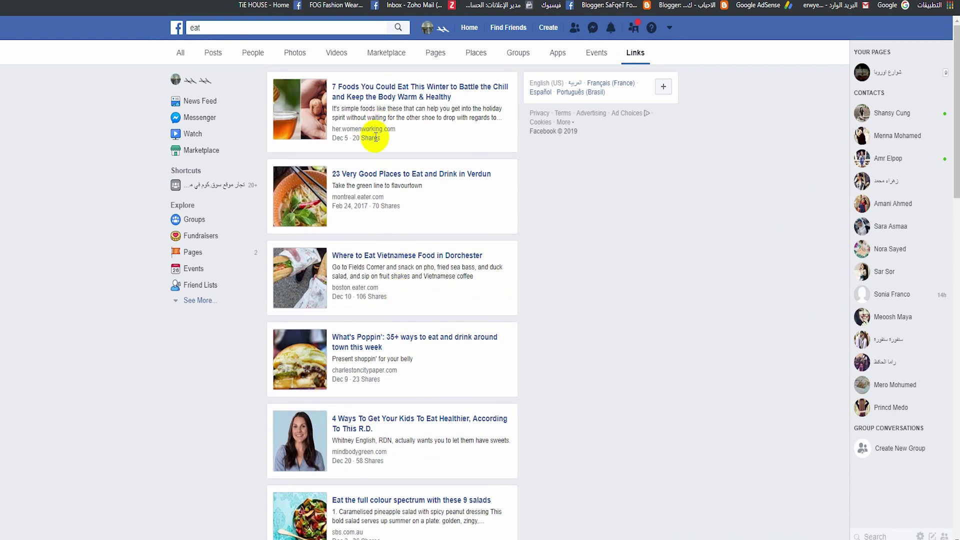
click(396, 96)
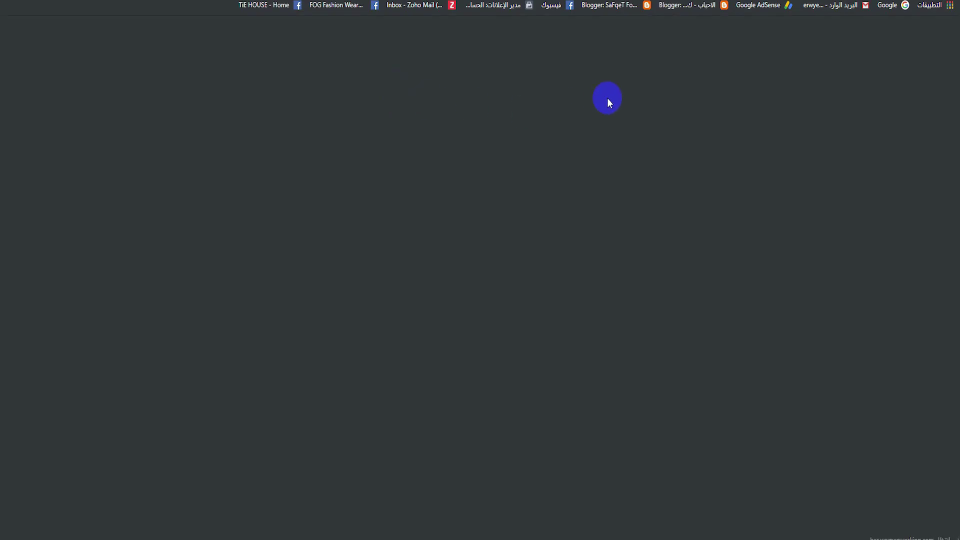
scroll(532, 278, down, 9)
scroll(531, 278, down, 8)
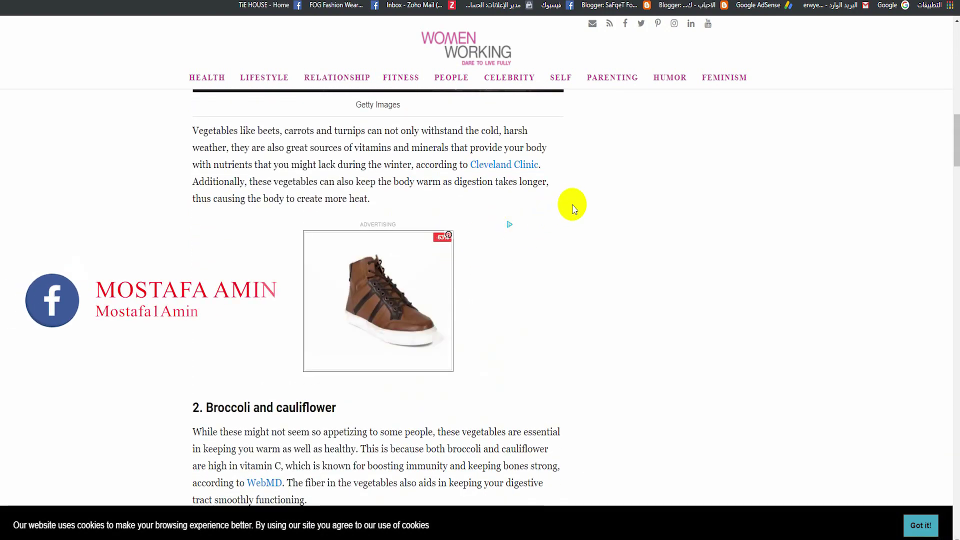
mouse_move(441, 244)
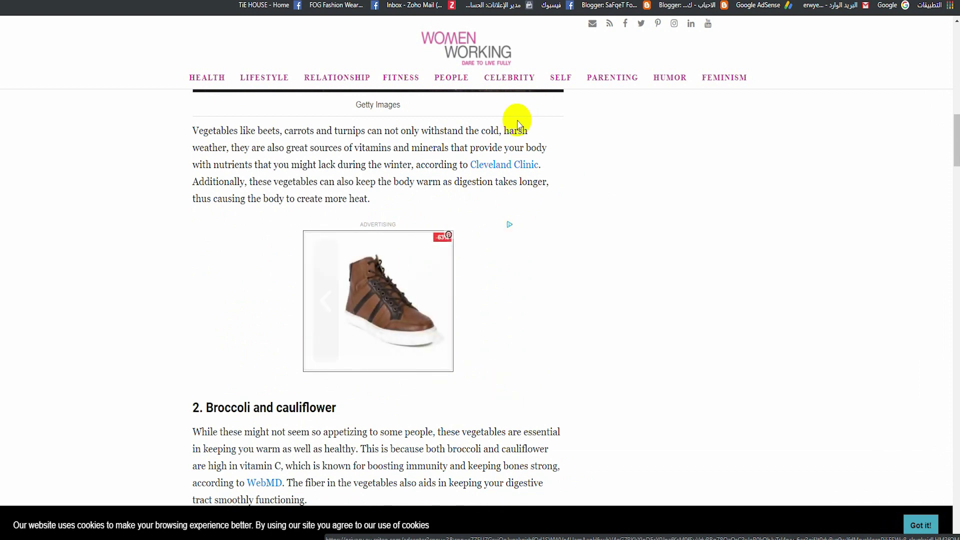
Open the Women Working site's Facebook page from the follow links in the article's footer
click(625, 30)
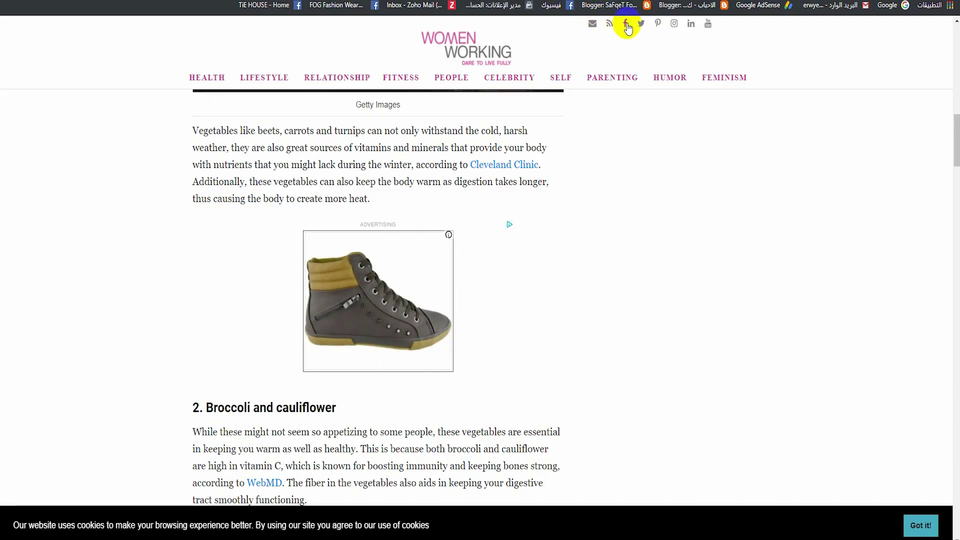
drag(954, 123, 955, 506)
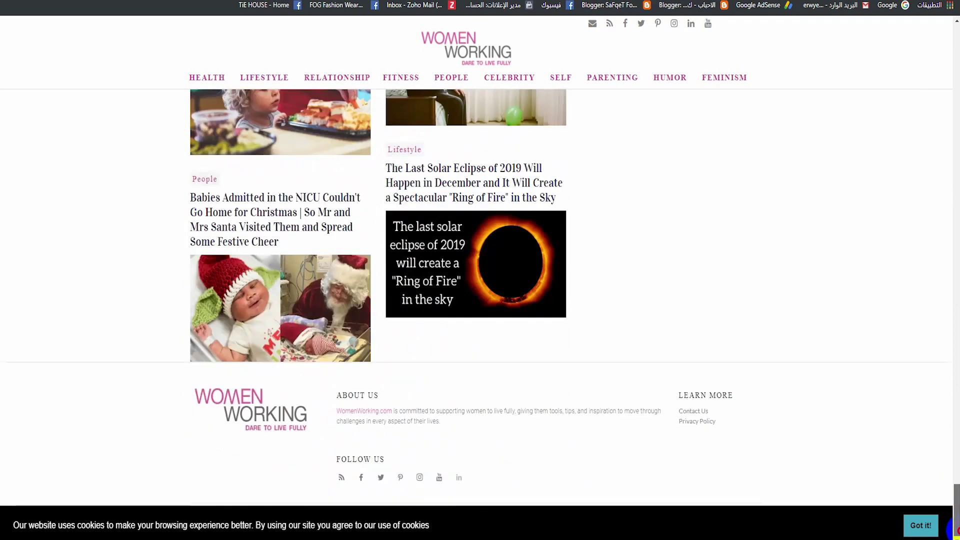
triple_click(371, 456)
click(363, 477)
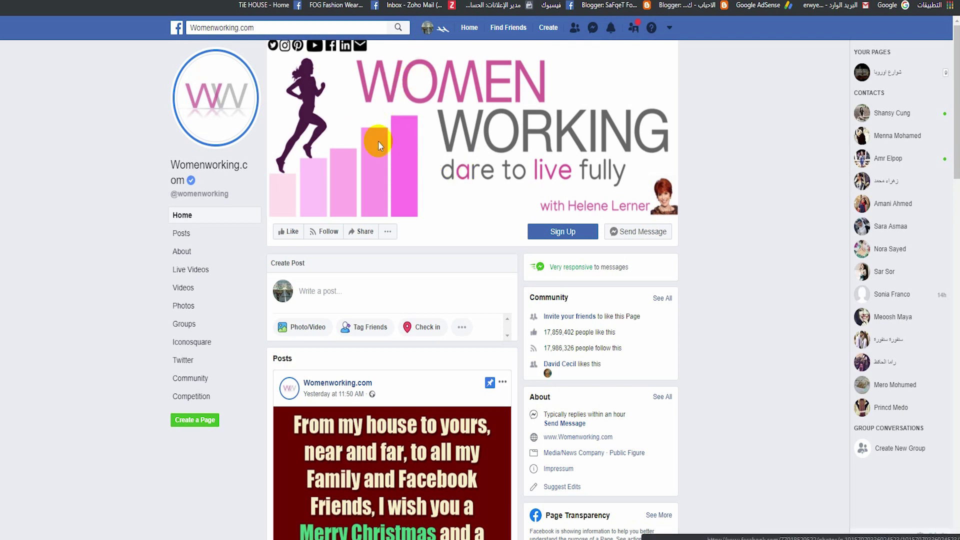
Check the number of people who like the Womenworking.com page and copy the page name
double_click(558, 332)
right_click(559, 332)
click(550, 339)
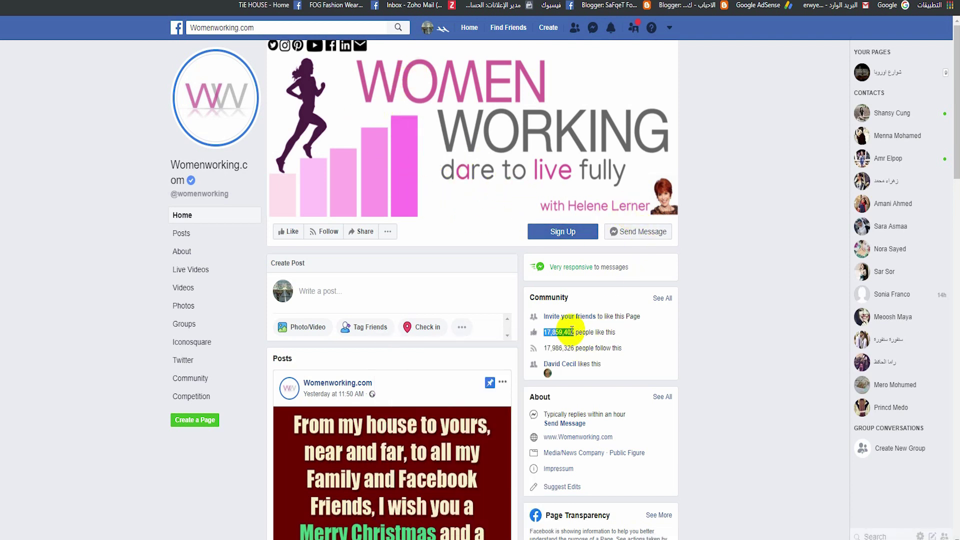
double_click(246, 27)
key(ctrl+c)
right_click(249, 27)
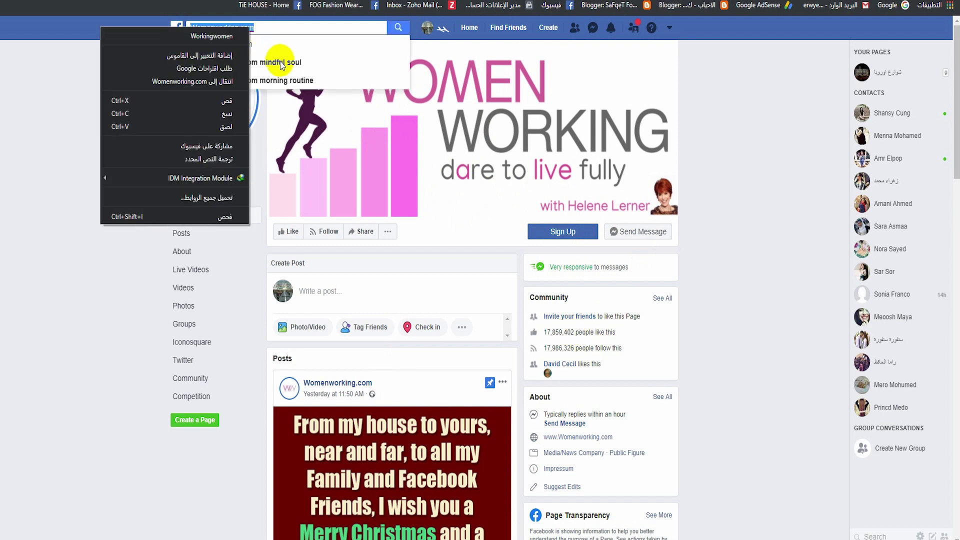
click(227, 113)
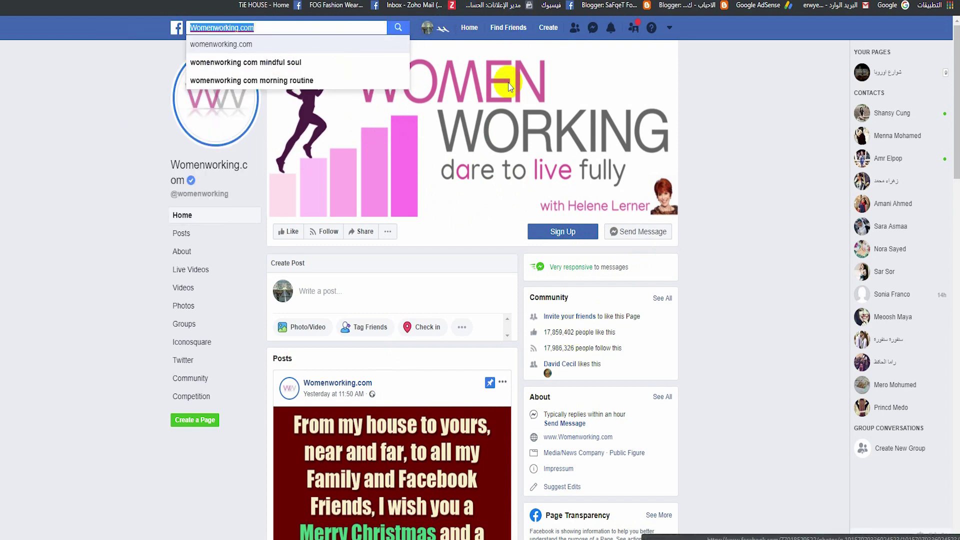
Switch to the Blogger post draft and open the Ad Library through the link at the end of the post
key(ctrl+Tab)
scroll(452, 272, down, 4)
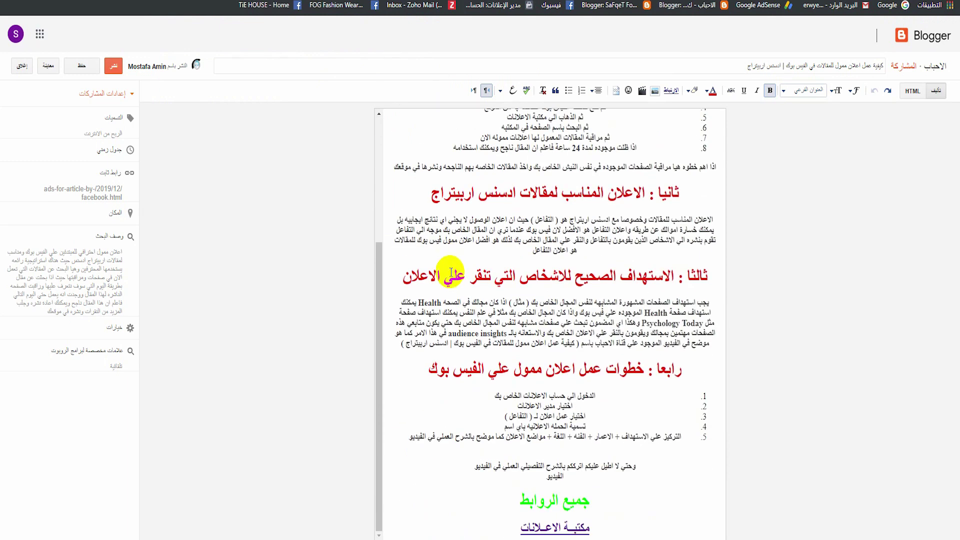
drag(597, 526, 523, 526)
click(523, 526)
click(457, 505)
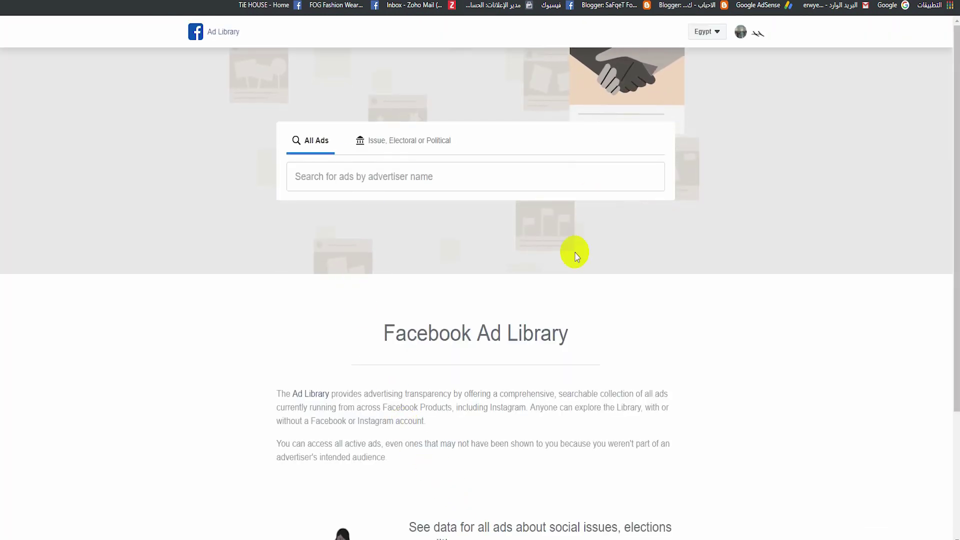
Look up the Womenworking.com page in the Ad Library using the copied name and set its country filter to All
right_click(343, 176)
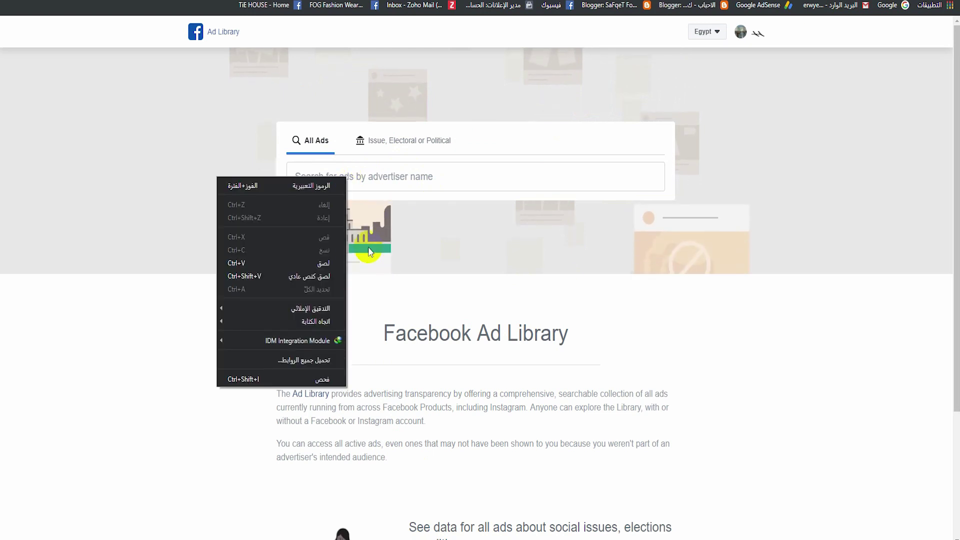
click(327, 262)
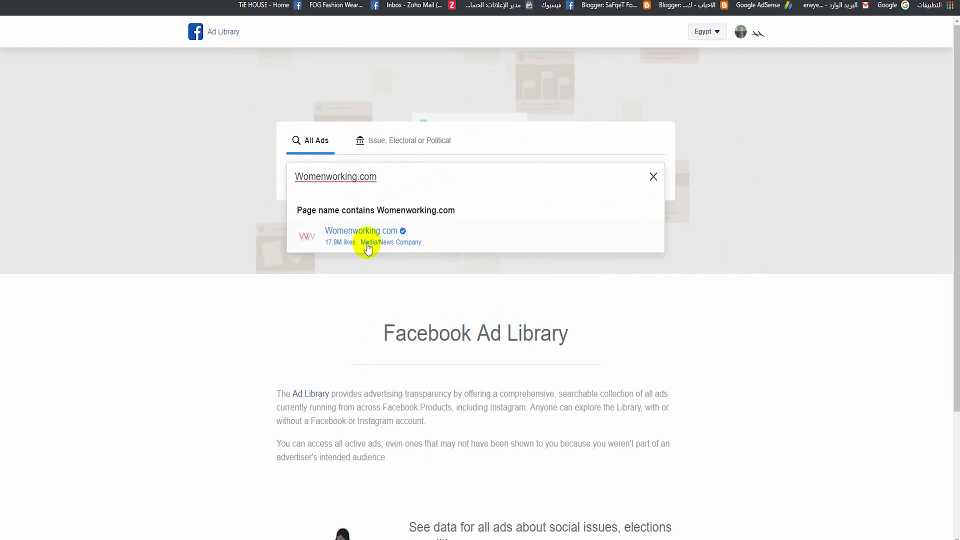
click(368, 247)
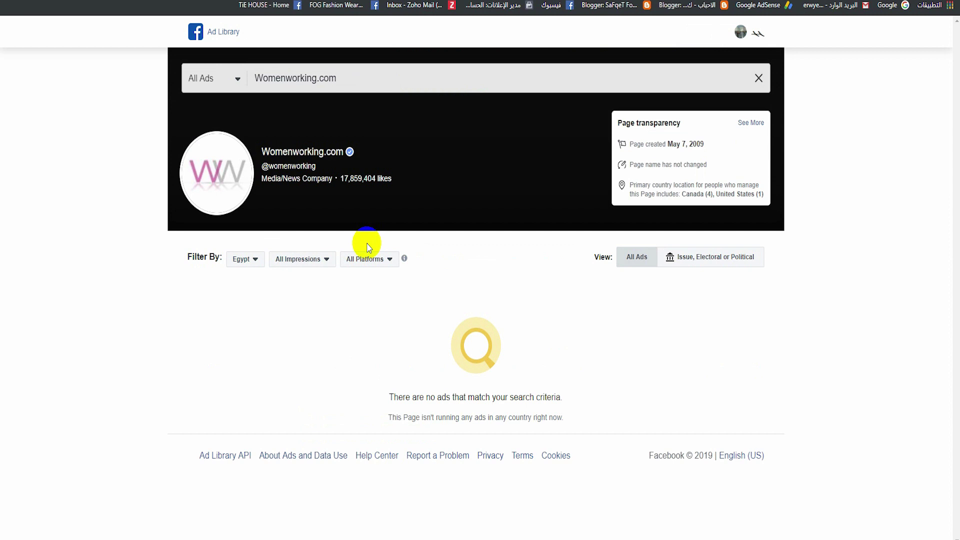
click(245, 260)
click(247, 295)
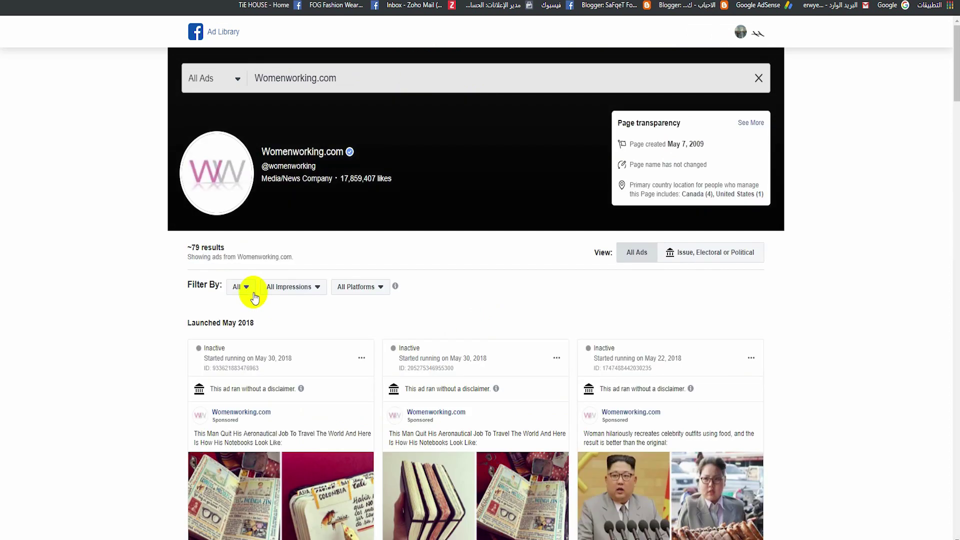
Review the Womenworking.com ads, examining their launch dates, texts and images
scroll(257, 295, down, 5)
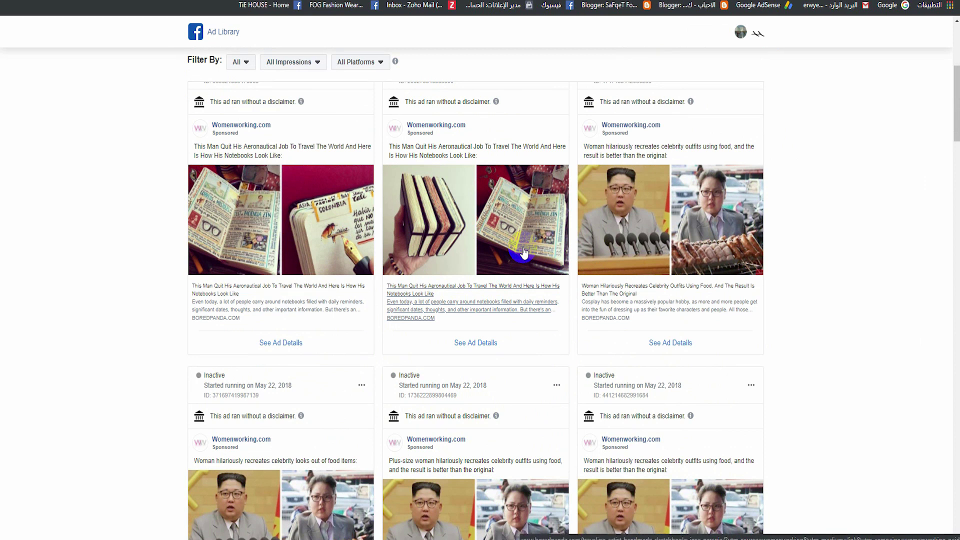
triple_click(250, 146)
drag(250, 146, 357, 147)
click(358, 146)
scroll(317, 140, up, 5)
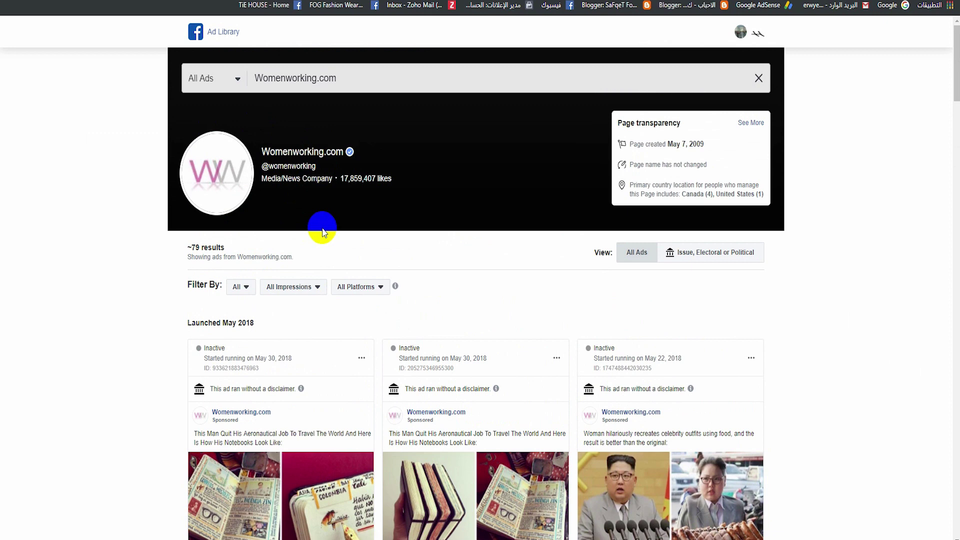
scroll(390, 240, down, 15)
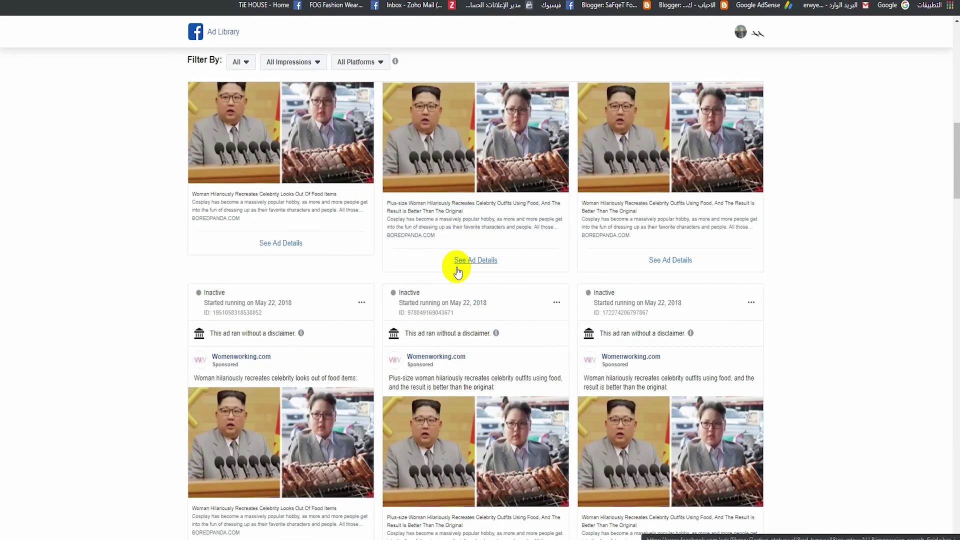
scroll(457, 271, down, 2)
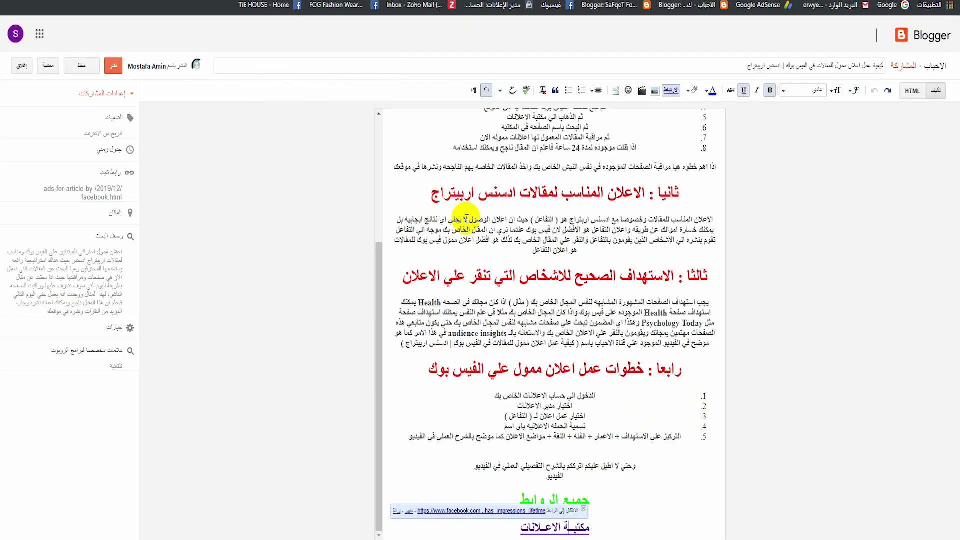
Return to the Blogger draft and read the steps for finding a successful article and the section on the suitable ad type
scroll(635, 233, up, 1)
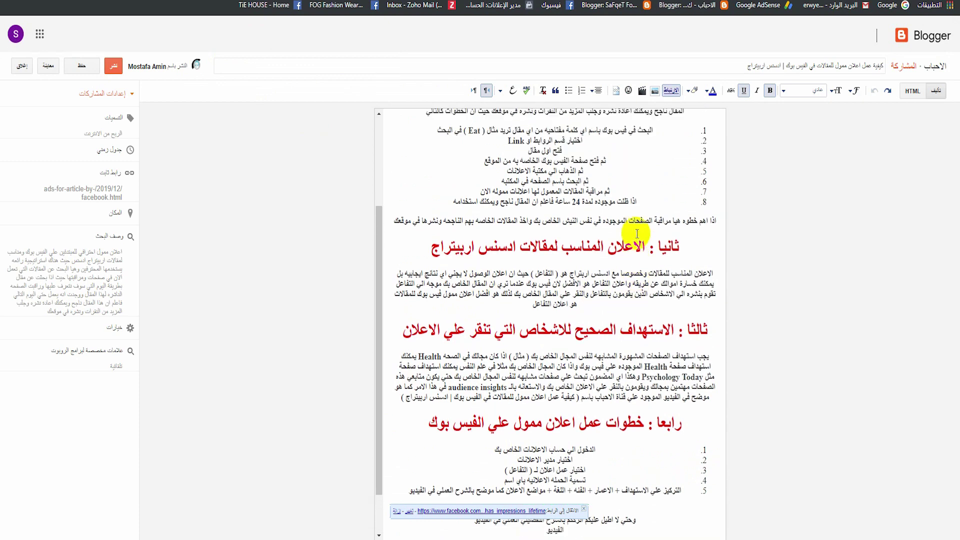
drag(653, 306, 518, 307)
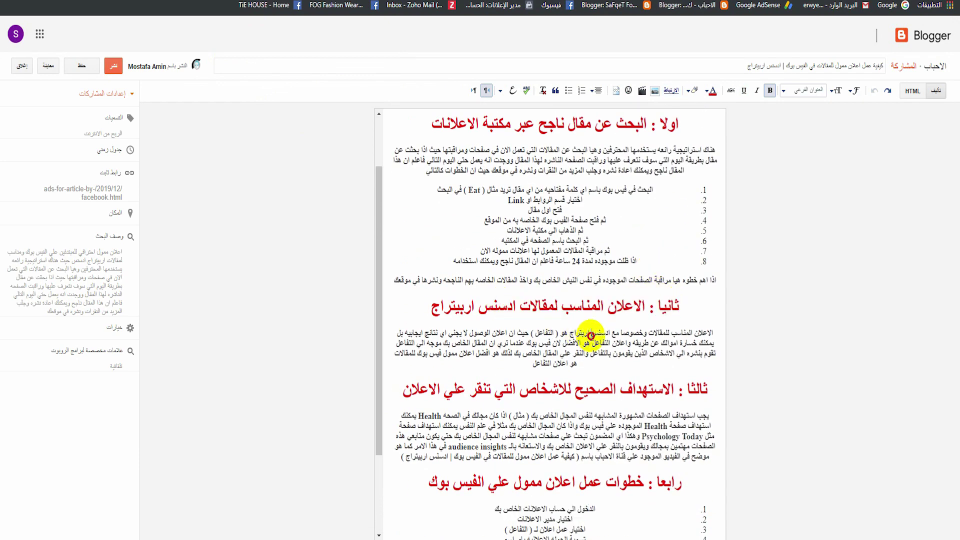
click(590, 333)
scroll(589, 334, down, 3)
scroll(590, 334, down, 1)
scroll(578, 182, up, 2)
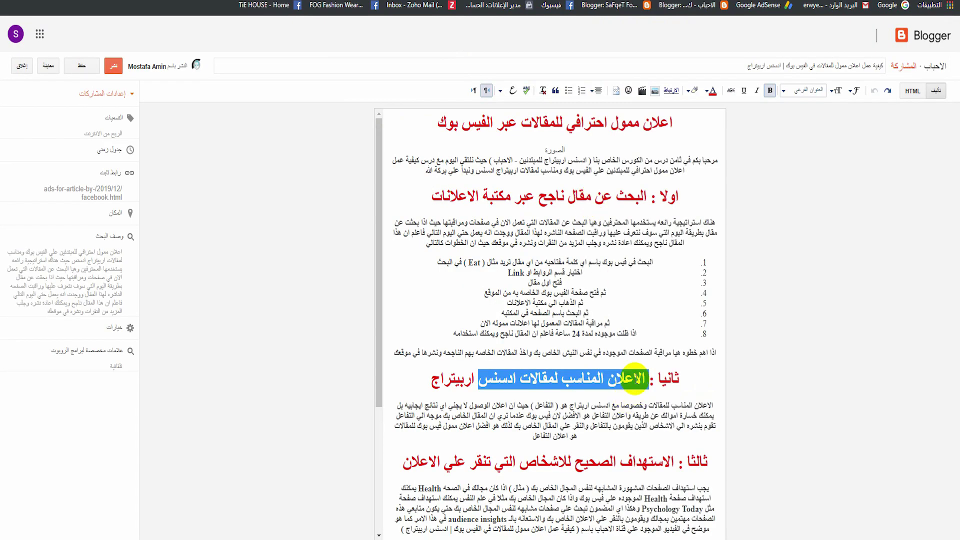
click(629, 382)
drag(670, 379, 530, 376)
scroll(534, 435, down, 2)
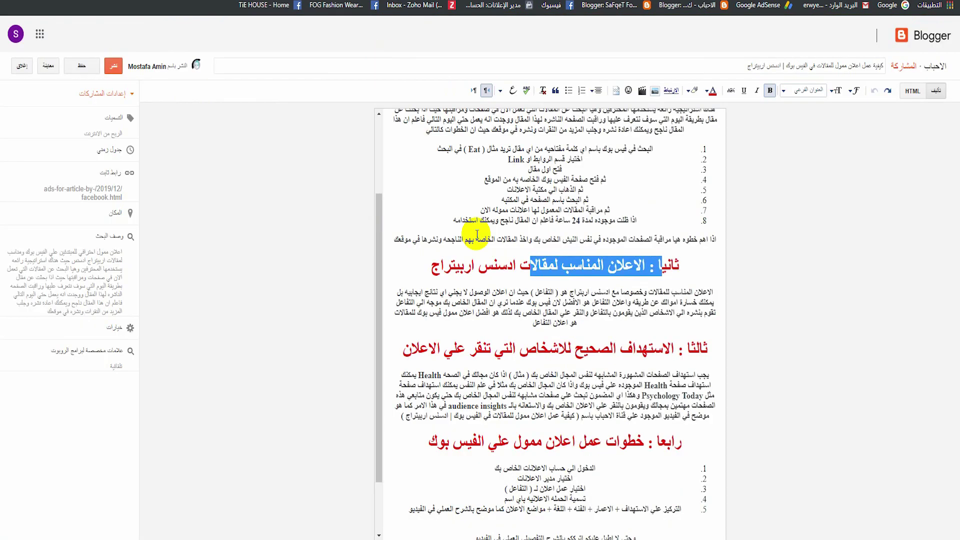
Read the draft's third section on targeting the right people, including its Health and Psychology Today page examples
scroll(630, 250, down, 2)
drag(662, 275, 488, 274)
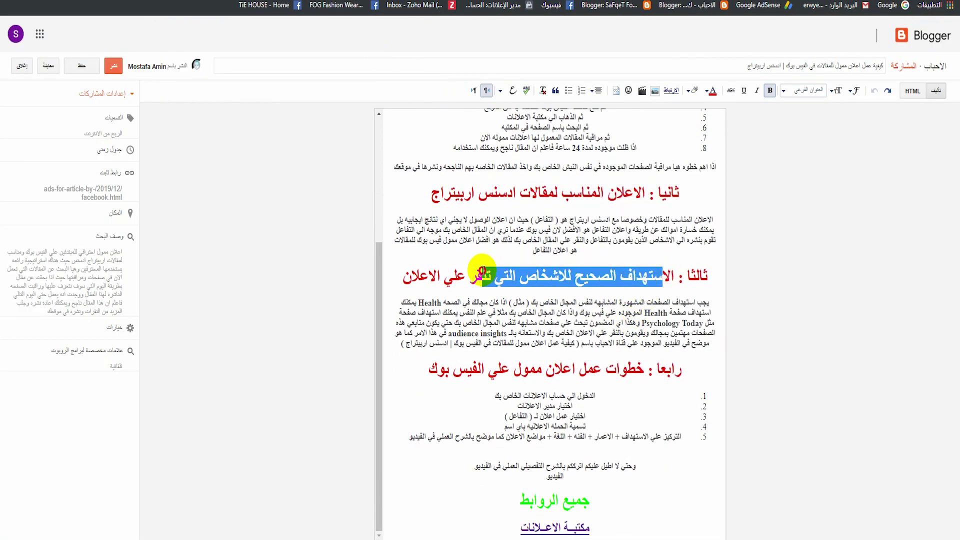
click(613, 306)
drag(712, 304, 398, 344)
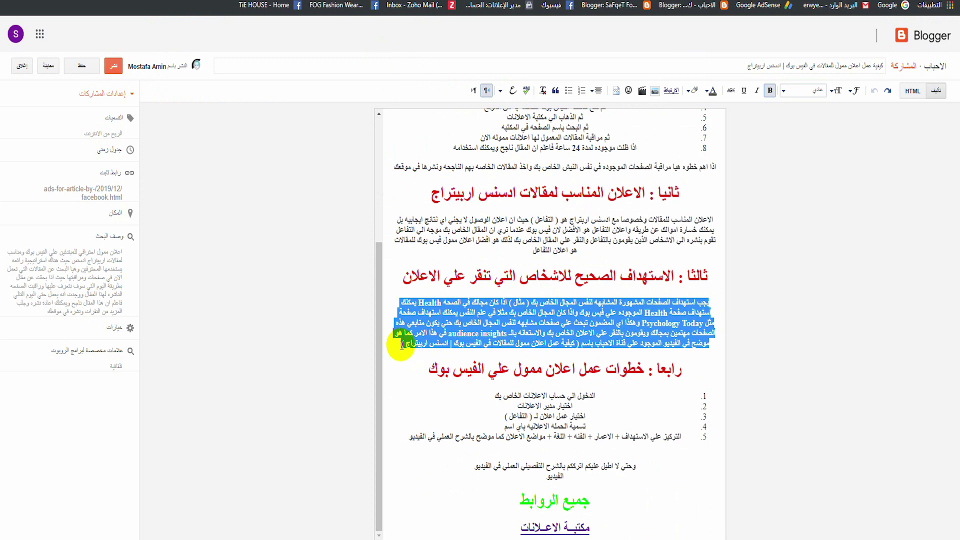
scroll(415, 344, up, 3)
scroll(422, 338, up, 1)
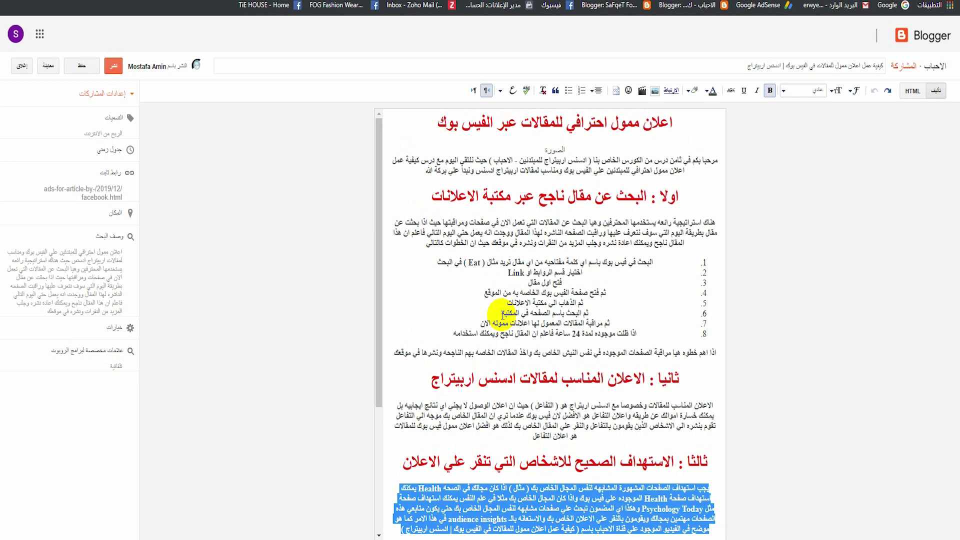
scroll(502, 315, down, 3)
double_click(681, 317)
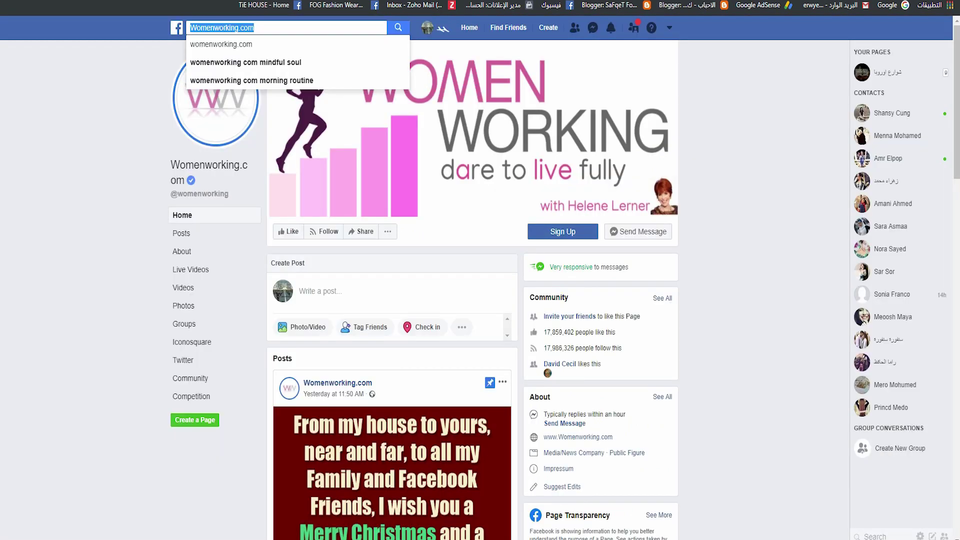
Switch back to Facebook, search for "physiology today" and open the verified Psychology Today page
key(BackSpace)
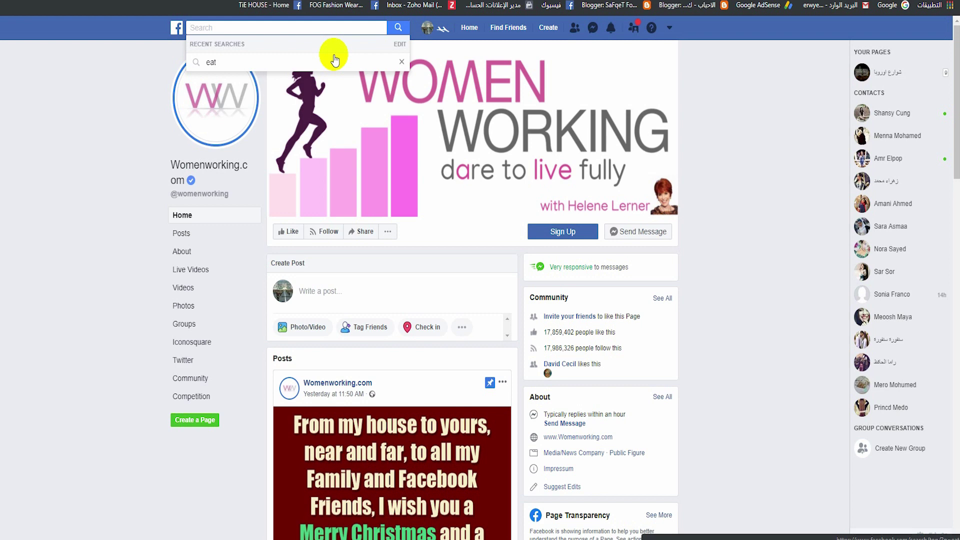
text(physiology today)
key(Return)
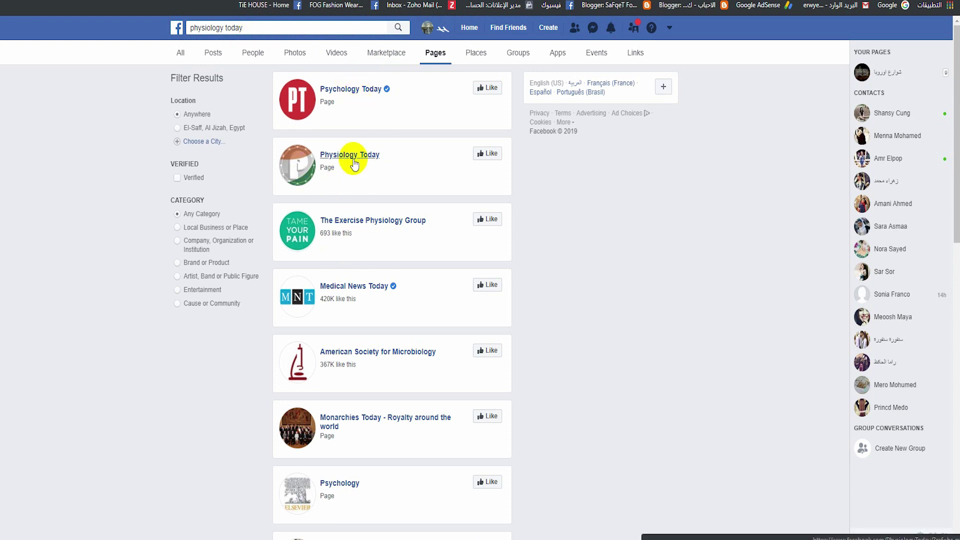
click(345, 90)
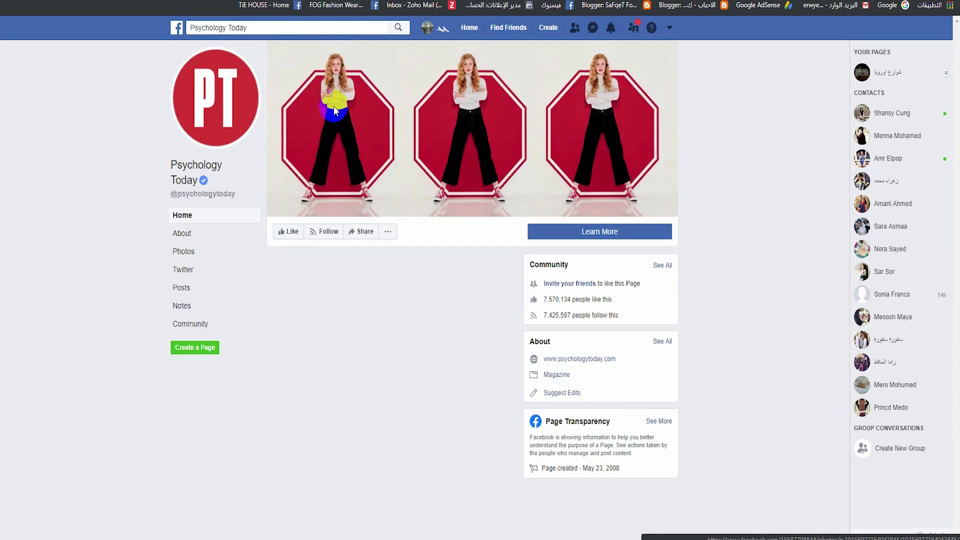
Copy the page name "Psychology Today" from the Facebook search field
click(226, 28)
right_click(233, 35)
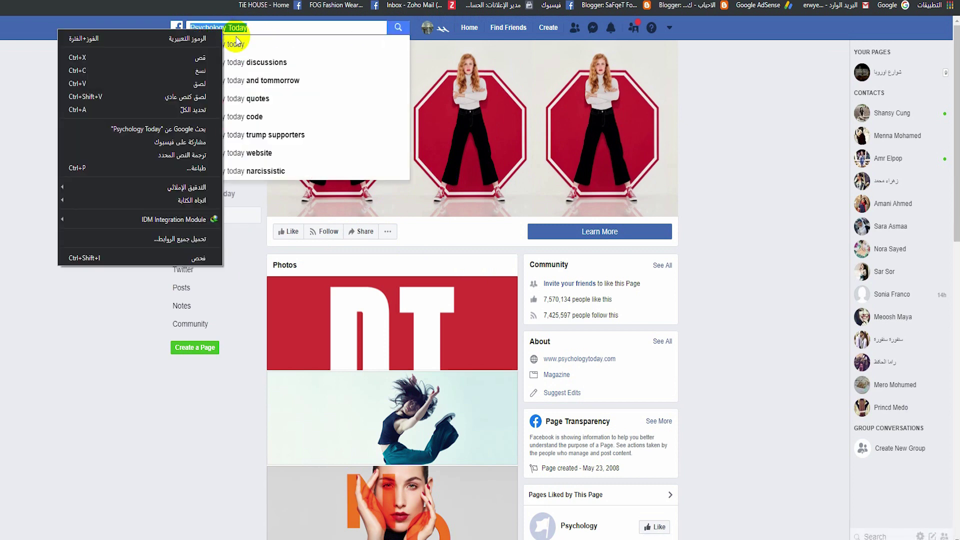
click(200, 71)
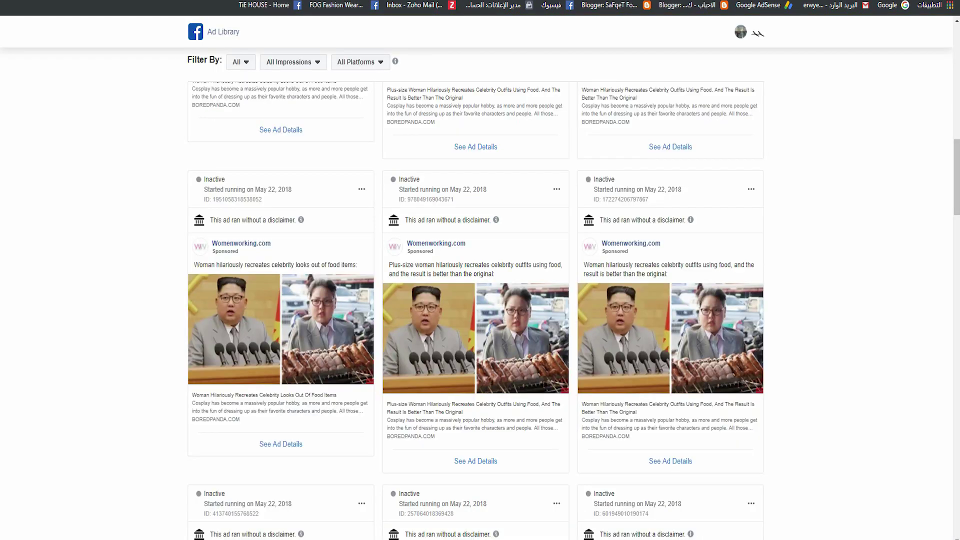
Go from the Ad Library and the Blogger draft to Facebook's Audience Insights and locate it among the Analyze and Report tools
scroll(378, 188, up, 3)
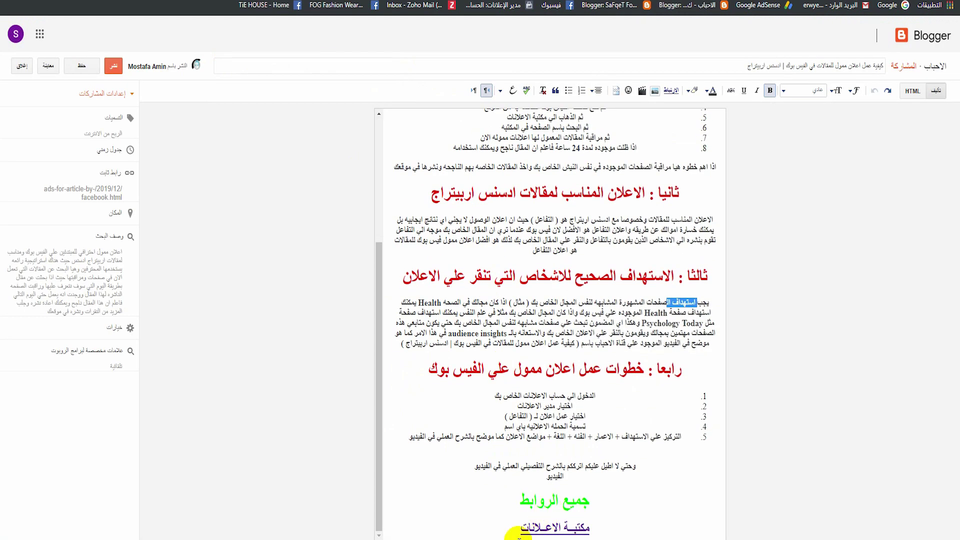
click(512, 534)
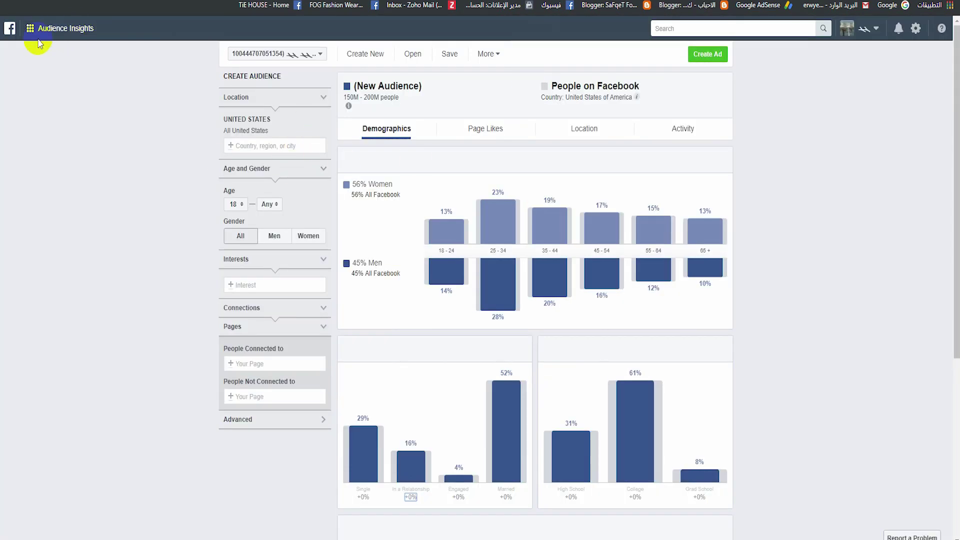
click(50, 28)
scroll(107, 250, down, 10)
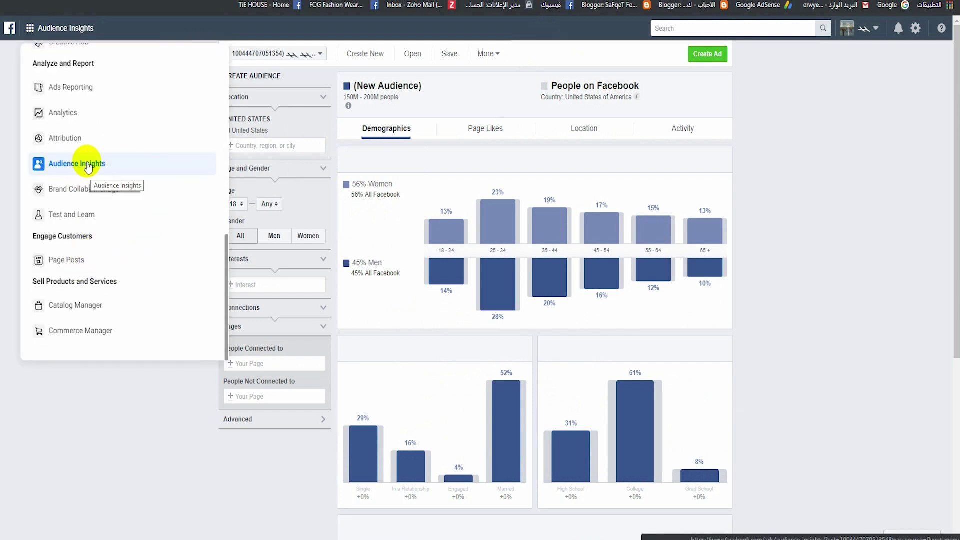
click(170, 413)
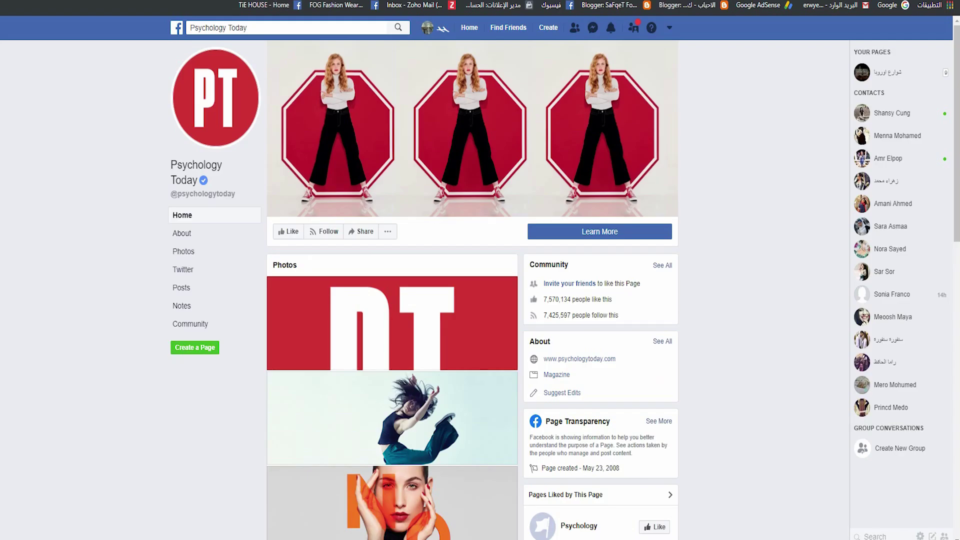
Switch back to the Psychology Today page on Facebook and copy its name from the search field
click(244, 29)
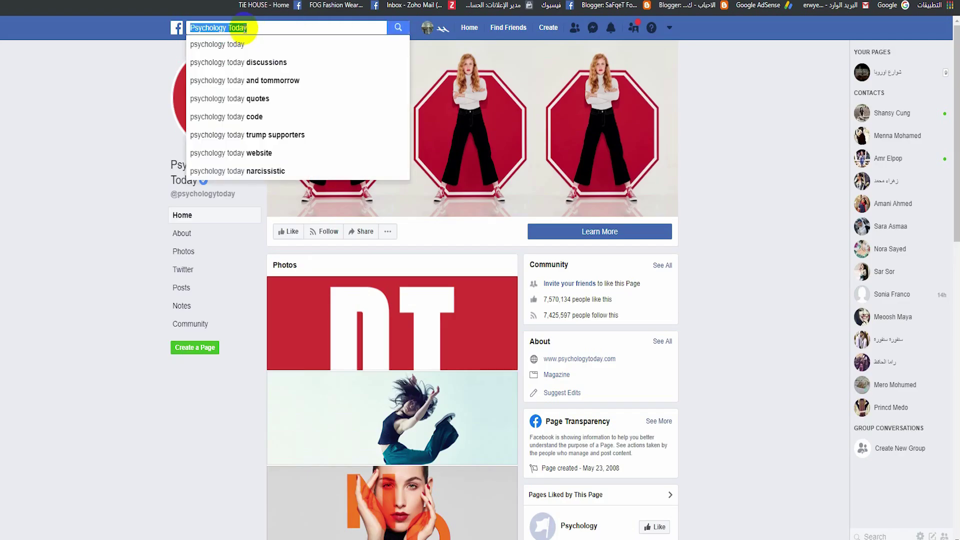
right_click(244, 28)
click(222, 74)
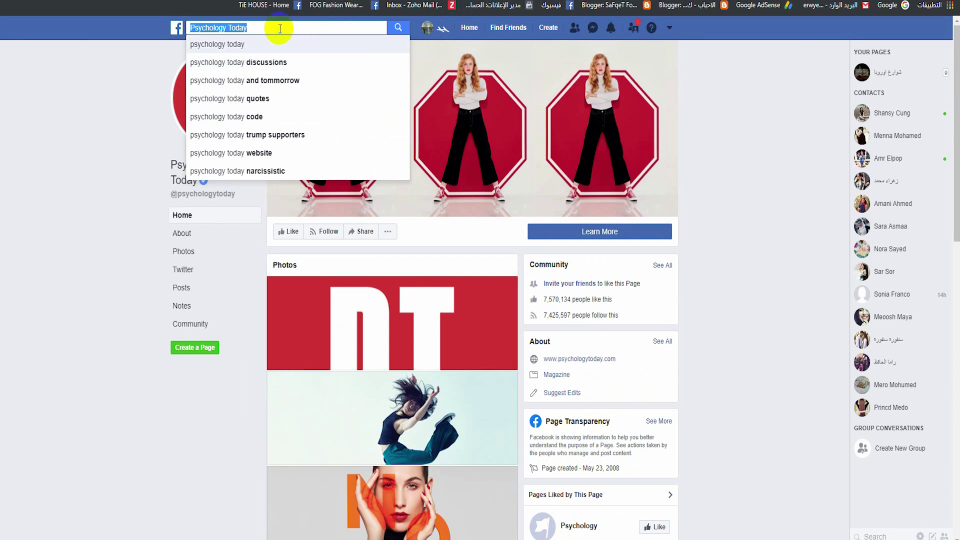
right_click(278, 31)
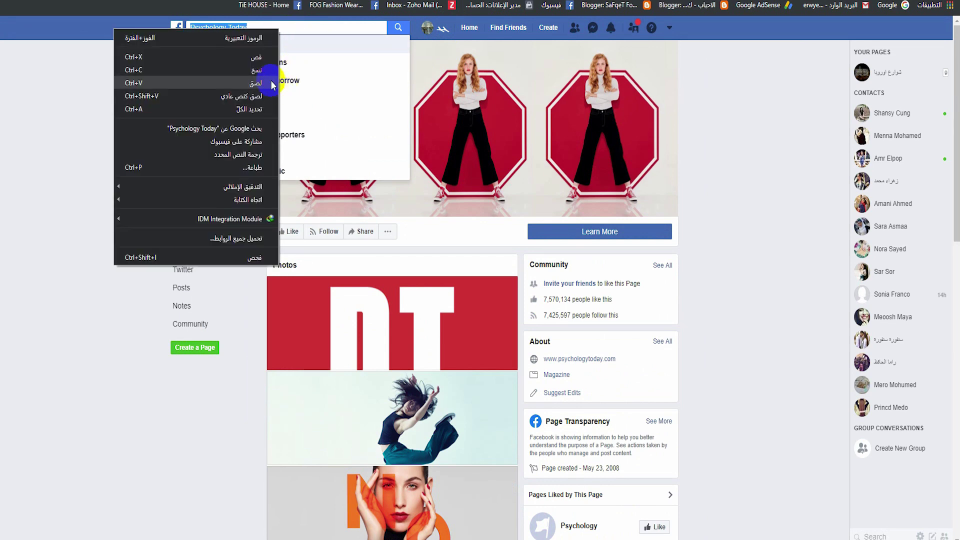
click(255, 83)
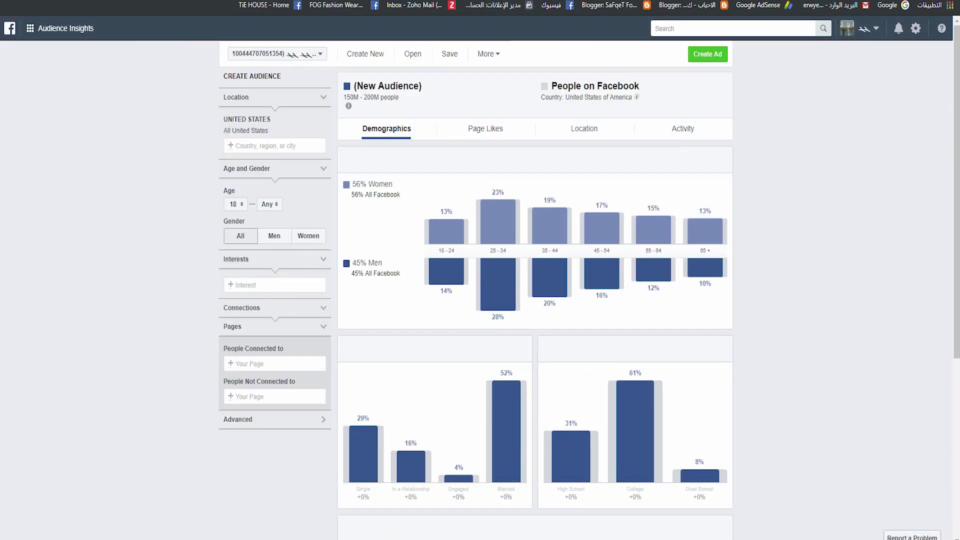
Add "Psychology Today" as an interest of the new audience in Audience Insights and check the estimated audience size
click(253, 284)
right_click(255, 285)
click(225, 373)
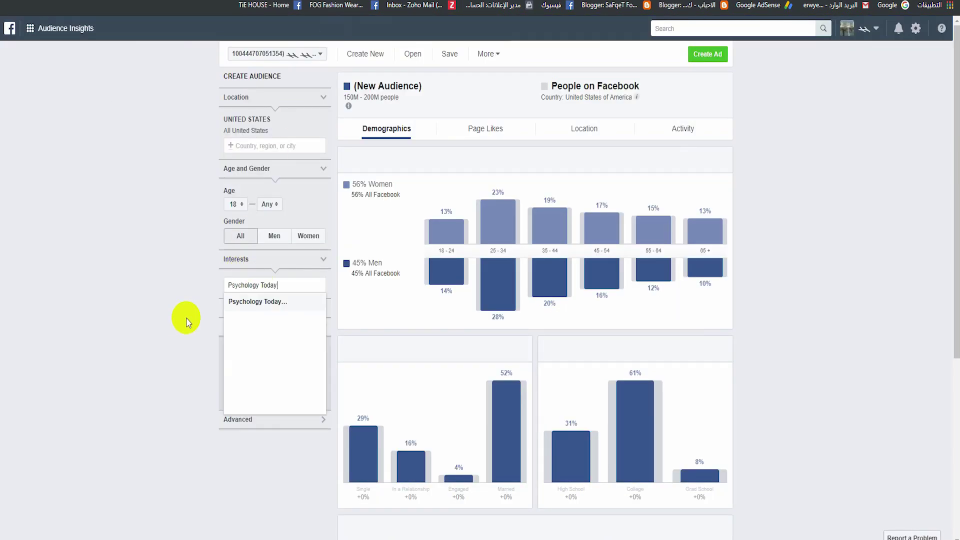
click(267, 301)
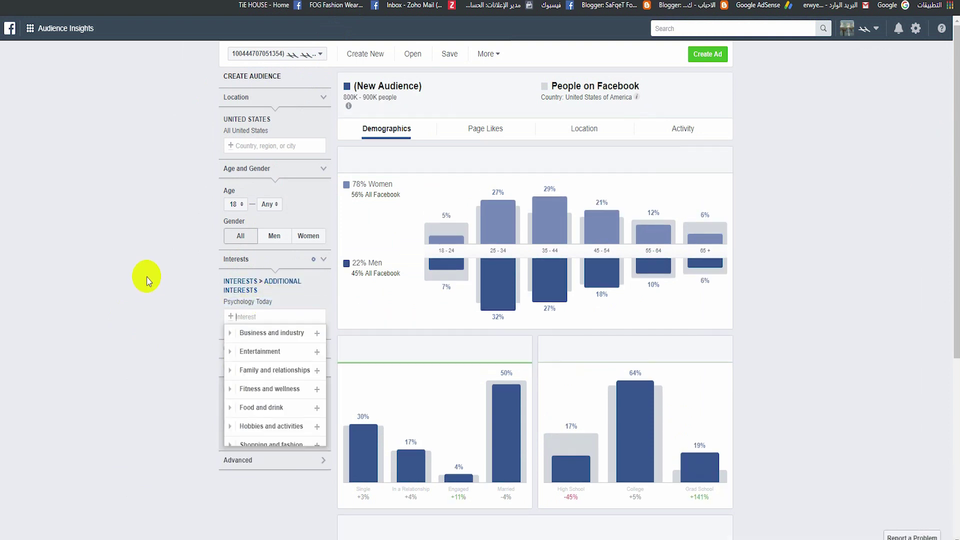
click(347, 97)
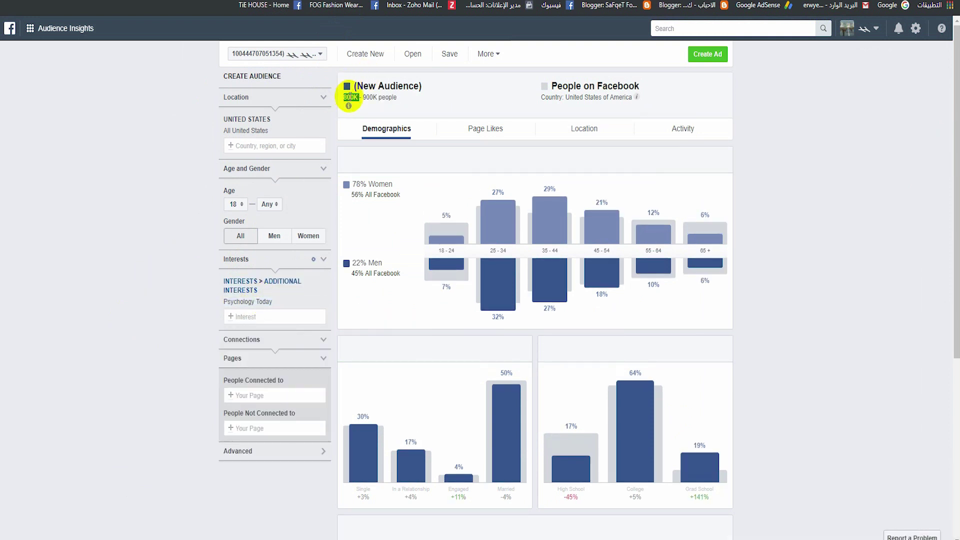
click(266, 135)
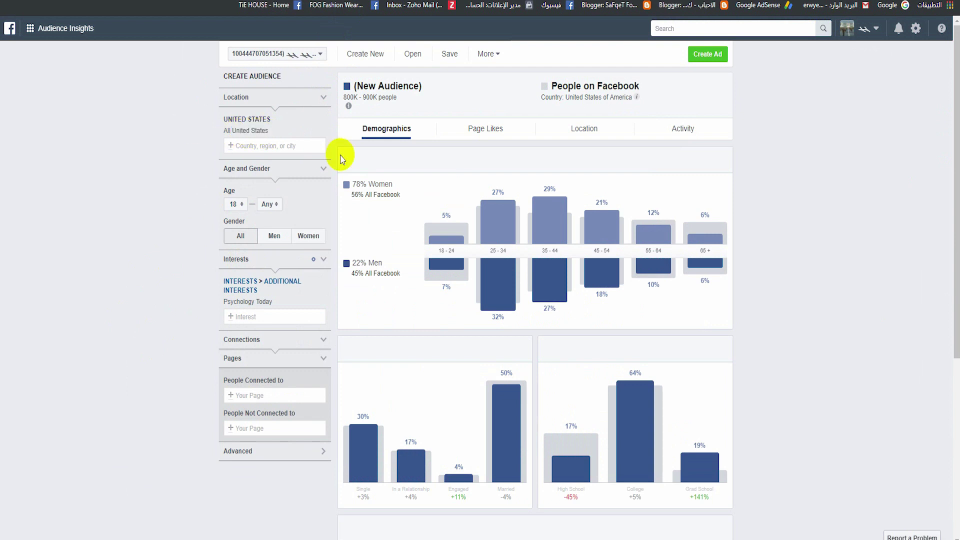
Set the audience's language to English (All) in the advanced targeting options
click(235, 448)
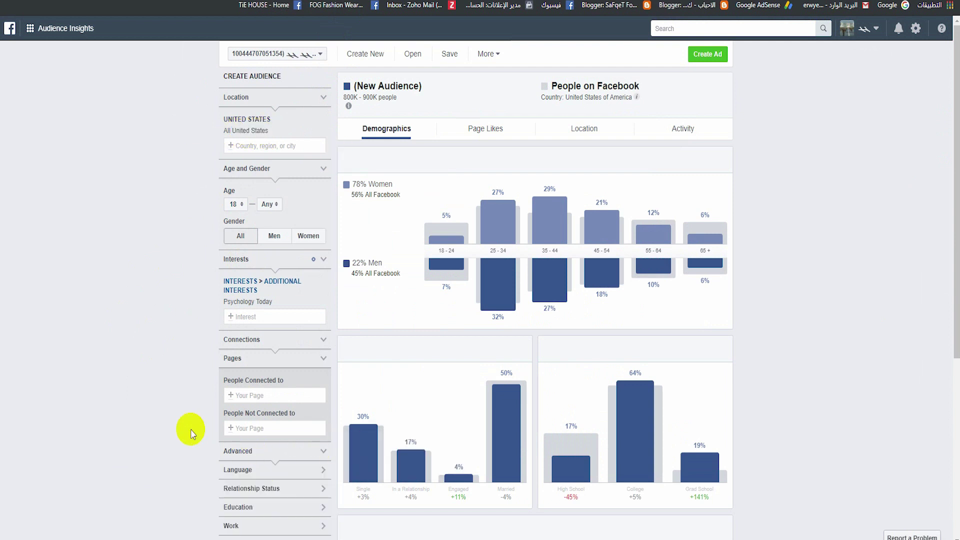
scroll(210, 400, down, 2)
click(257, 360)
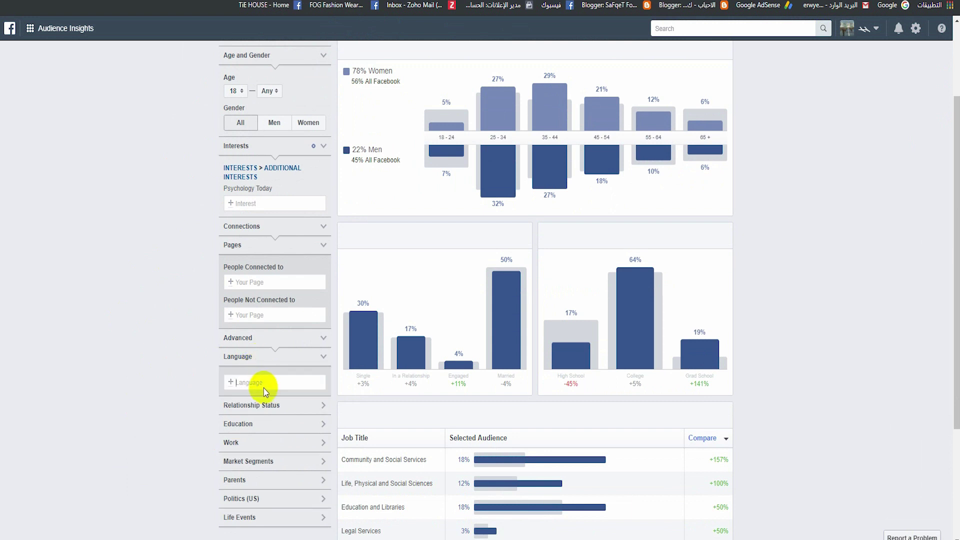
text(e)
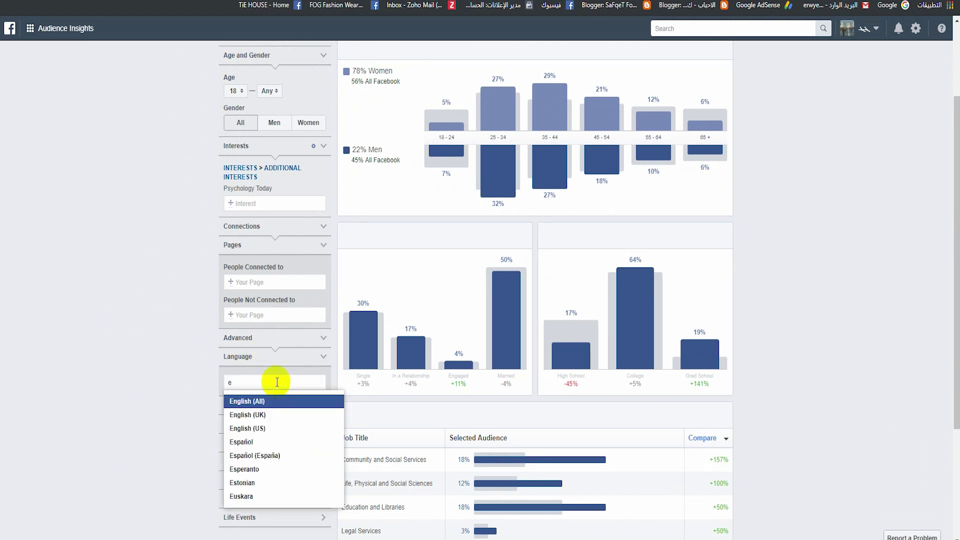
text(n)
click(274, 402)
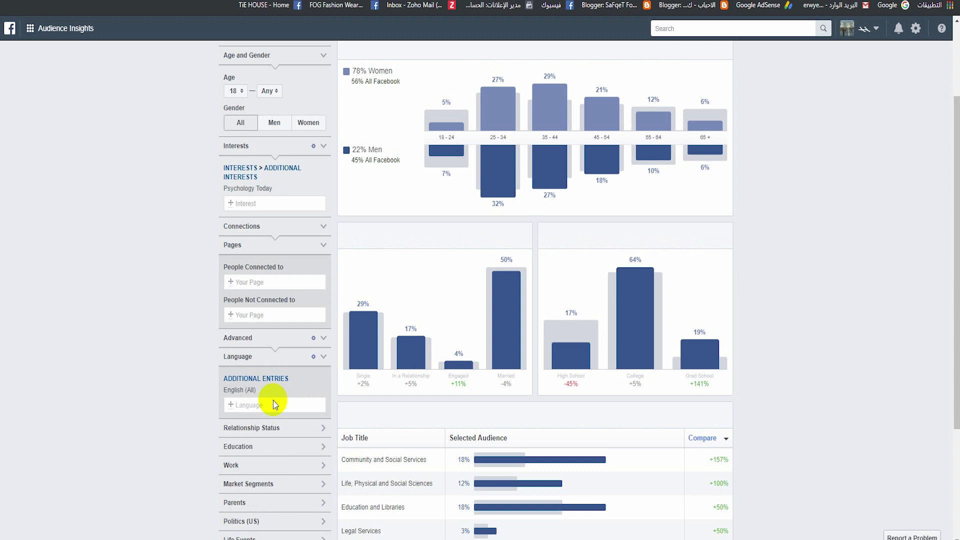
mouse_move(250, 390)
scroll(250, 390, up, 2)
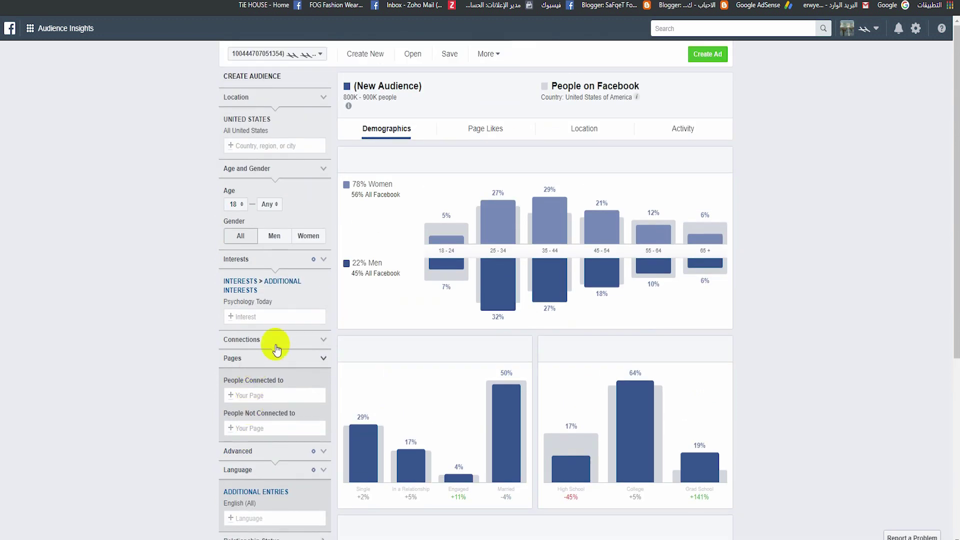
Examine the audience's activity statistics, particularly the Ads Clicked figure for the last 30 days
click(685, 129)
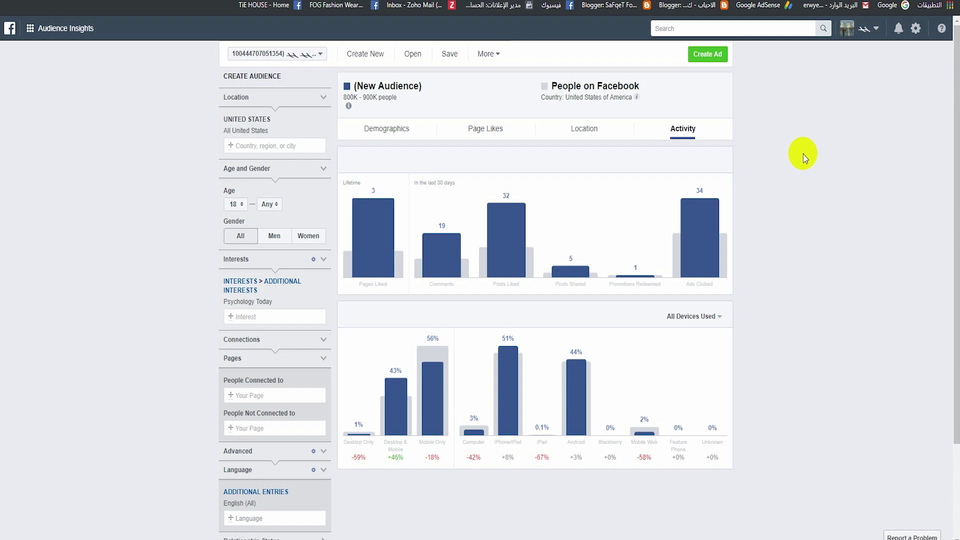
triple_click(710, 284)
mouse_move(716, 183)
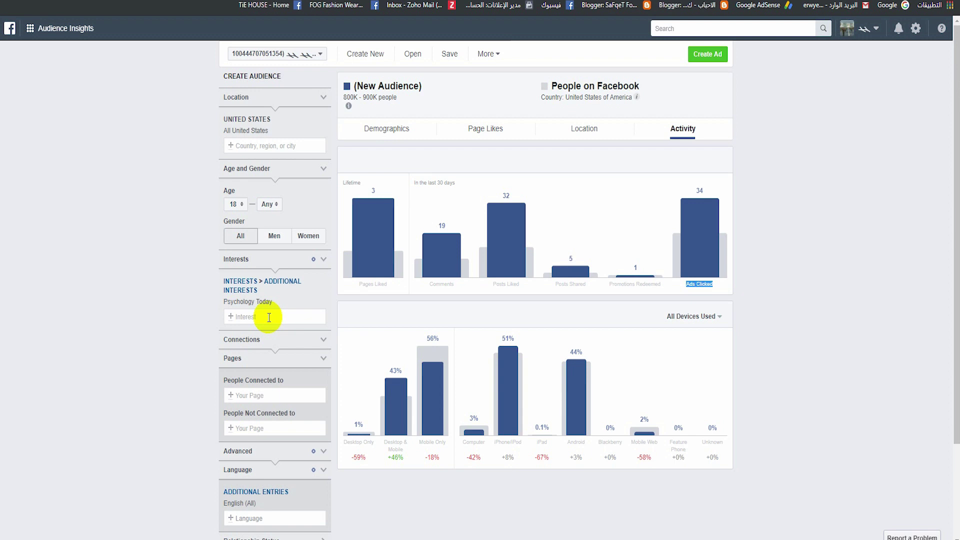
mouse_move(719, 235)
click(767, 257)
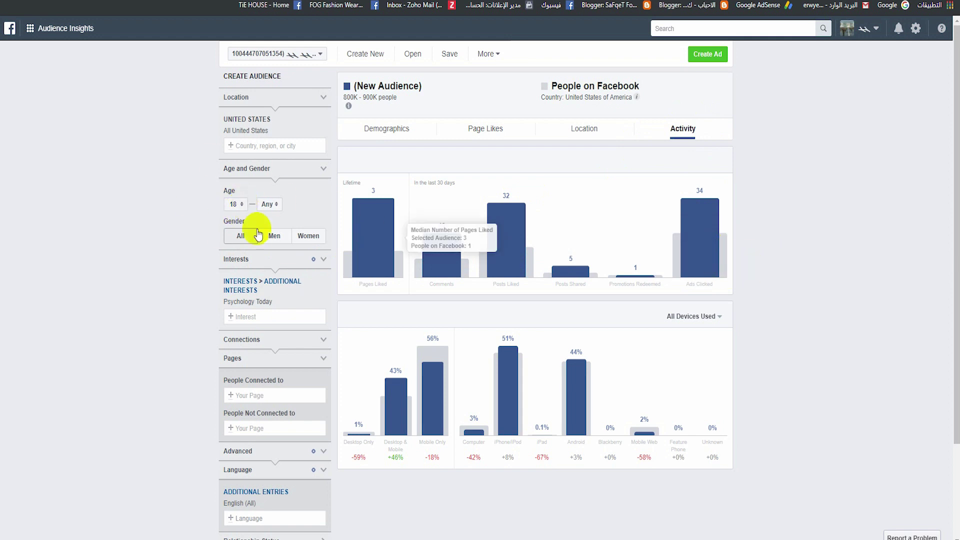
Set the audience's age range to 20–45
click(244, 209)
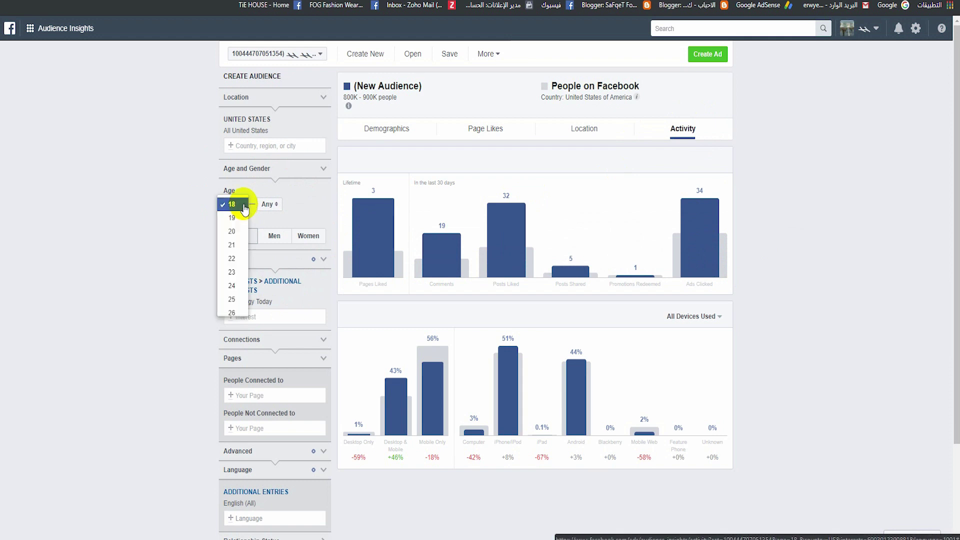
click(233, 227)
click(266, 205)
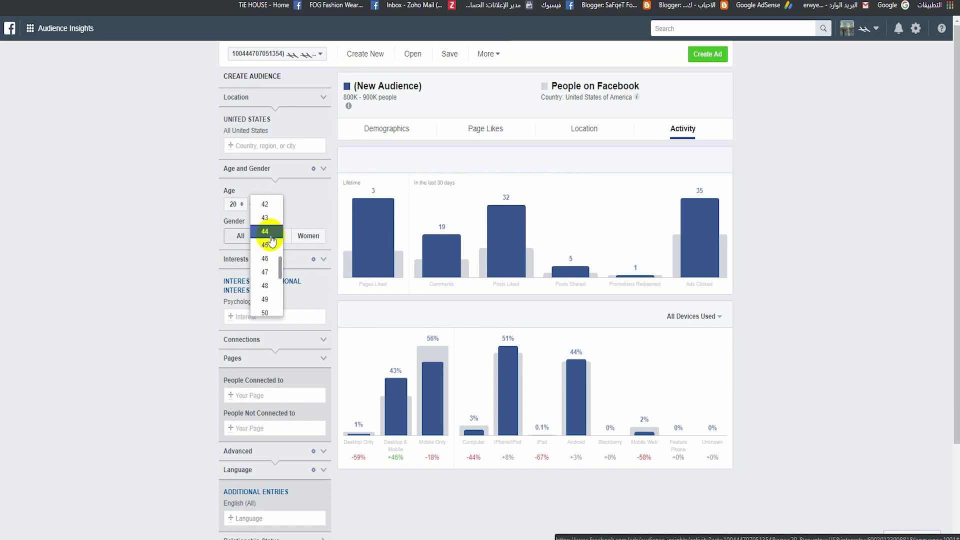
click(266, 244)
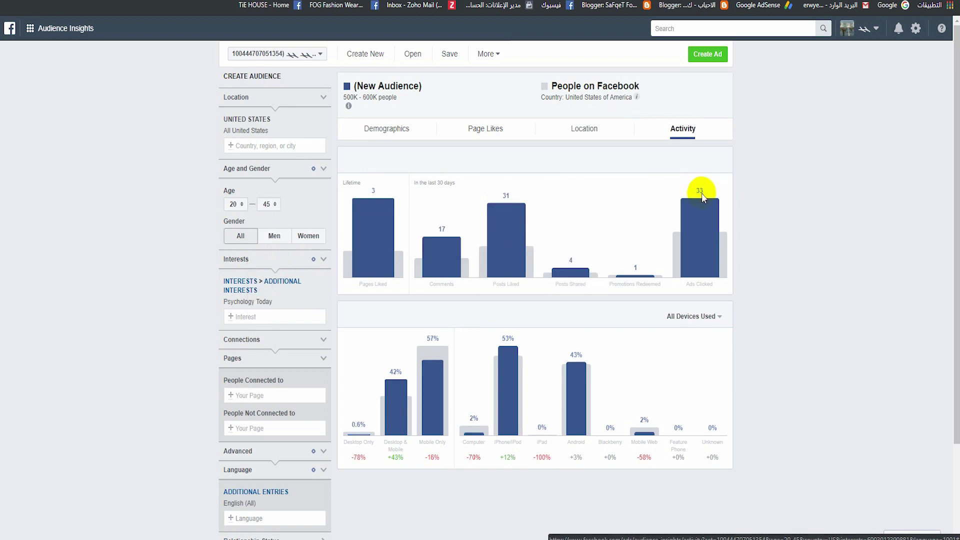
Try the Men filter, then set the audience's gender to Women and raise the maximum age to 50
click(274, 237)
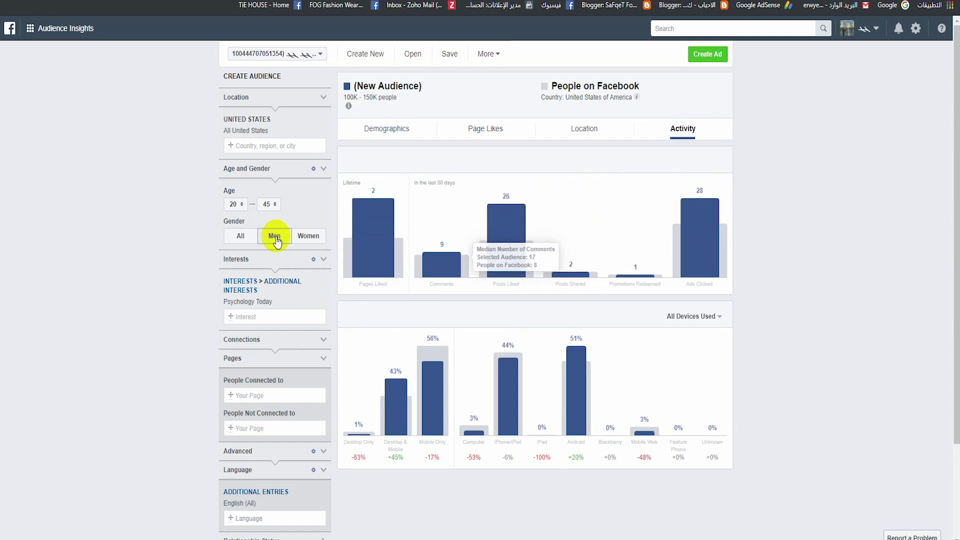
click(310, 235)
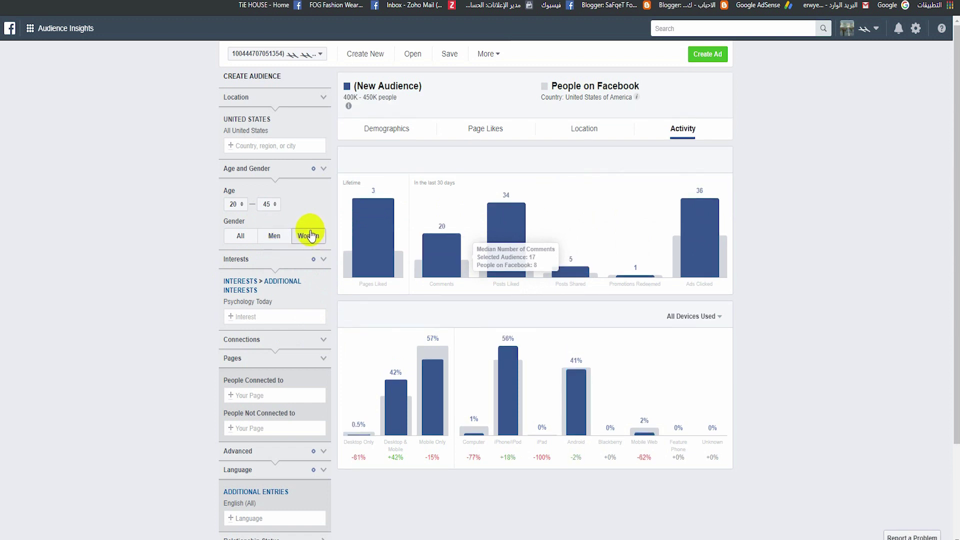
click(269, 204)
click(266, 215)
Raise the maximum age to 60 and then to 65+, and set the minimum age to 25
click(268, 204)
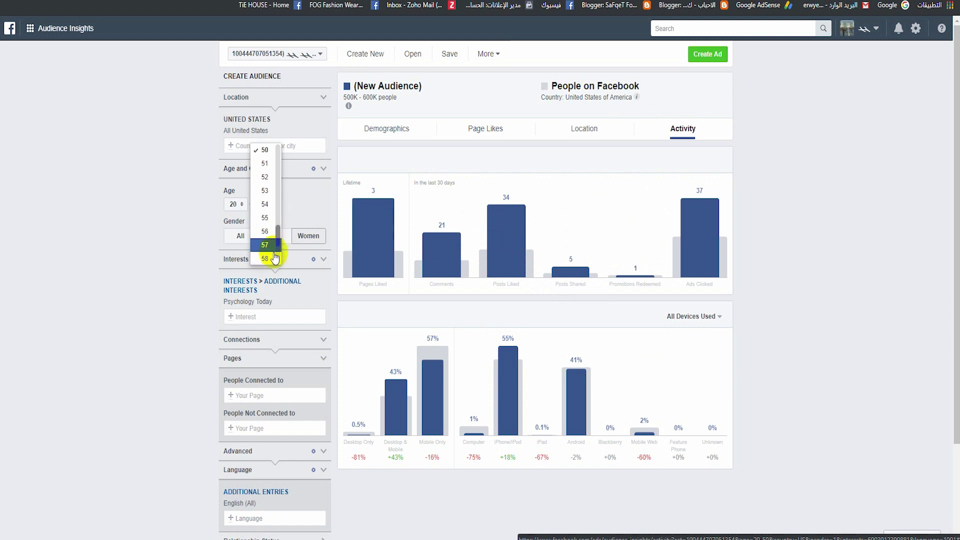
scroll(273, 247, down, 1)
click(266, 225)
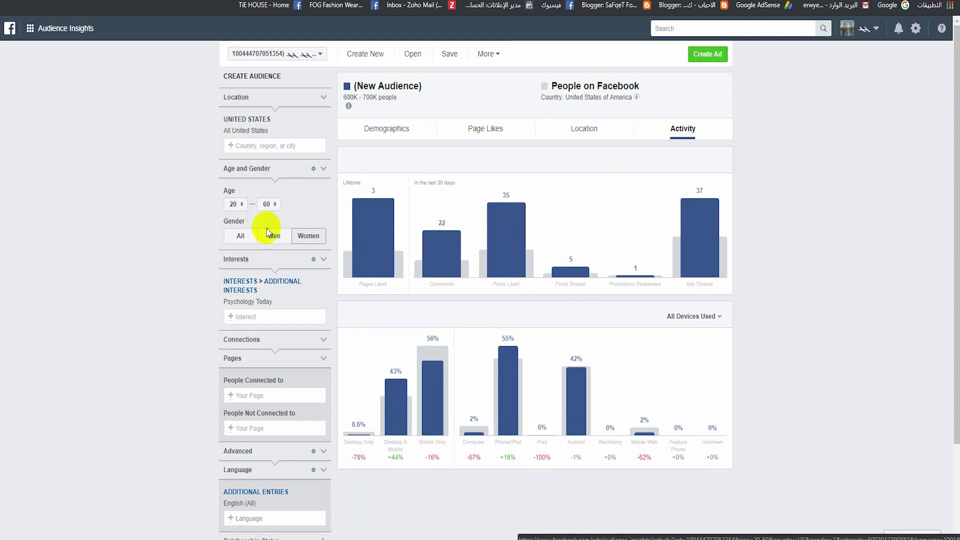
click(269, 204)
click(269, 256)
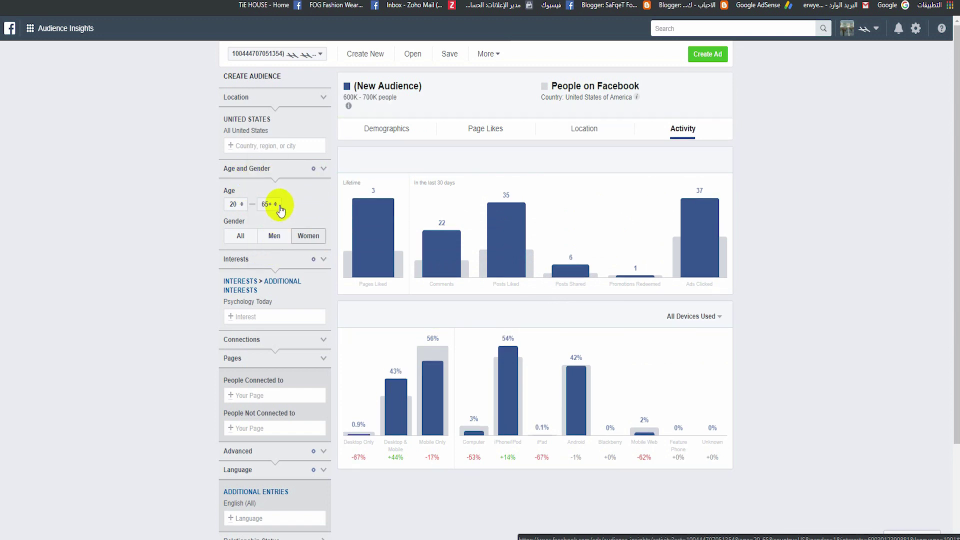
click(234, 204)
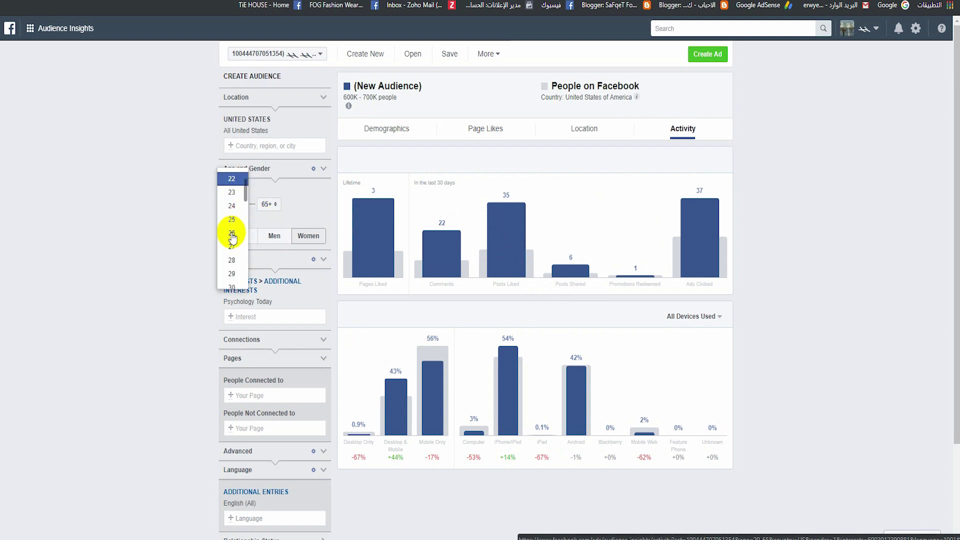
click(239, 216)
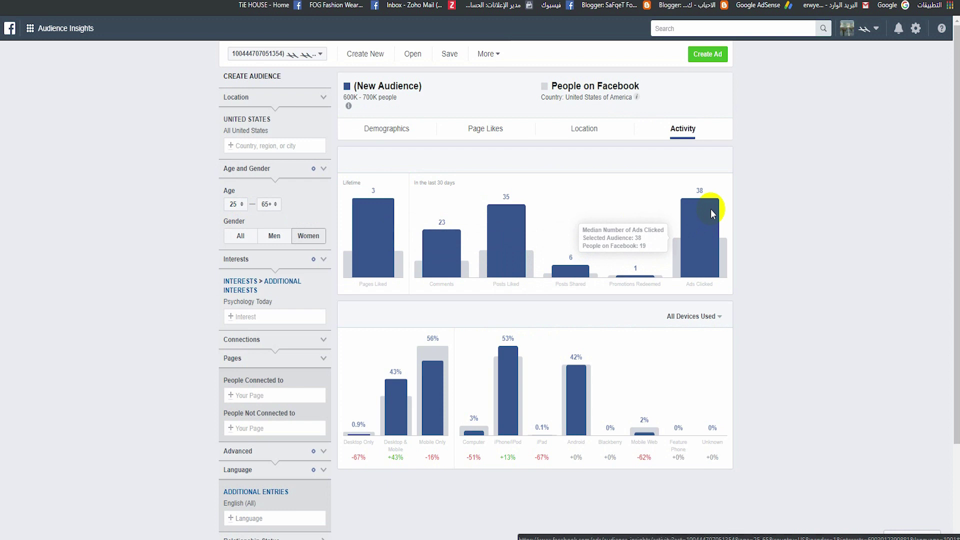
Save the audience under the name "Psychology Today", copying the name from the Facebook page's search field
click(492, 55)
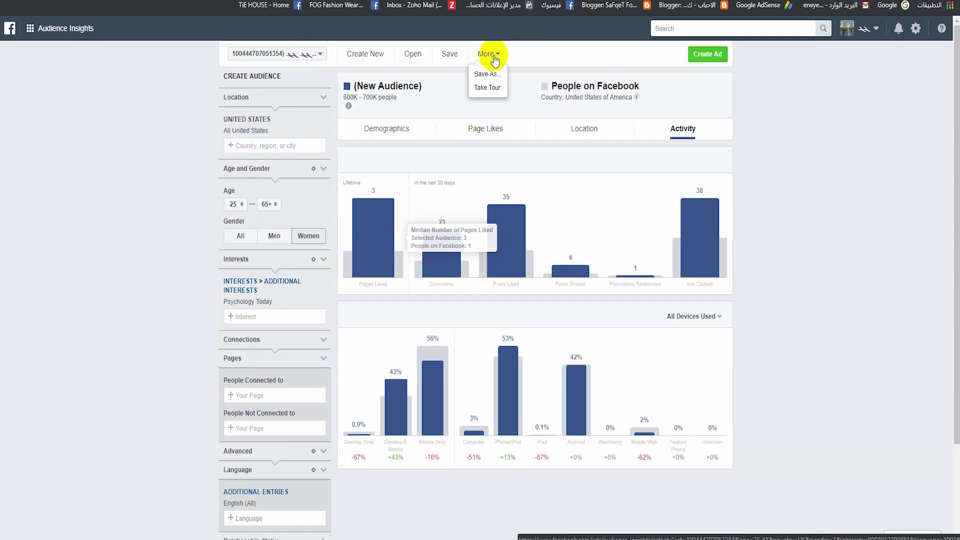
click(493, 75)
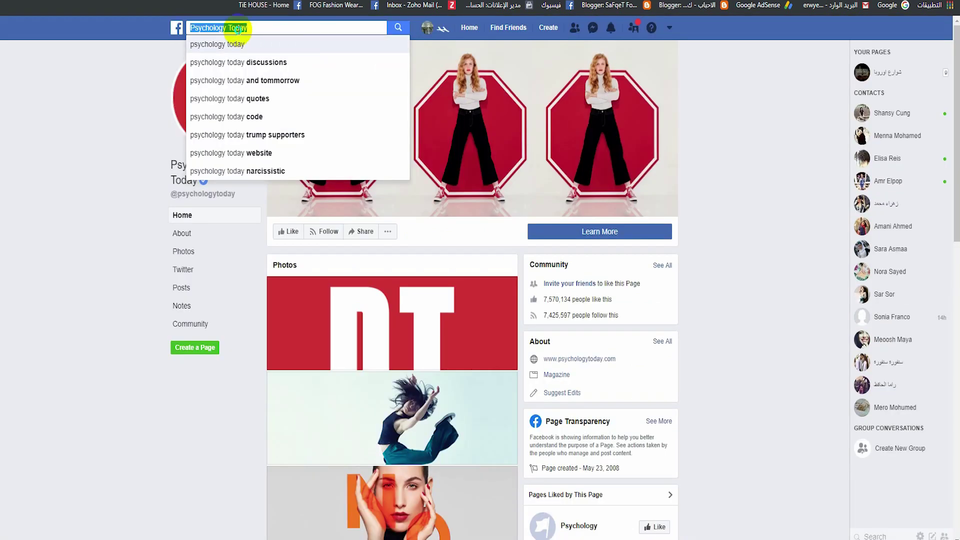
right_click(238, 31)
click(223, 70)
right_click(326, 144)
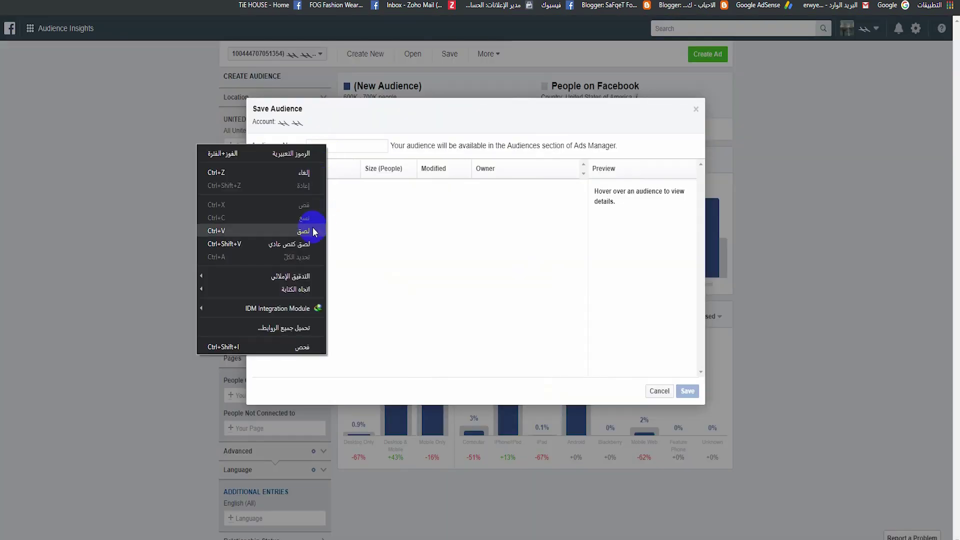
click(313, 226)
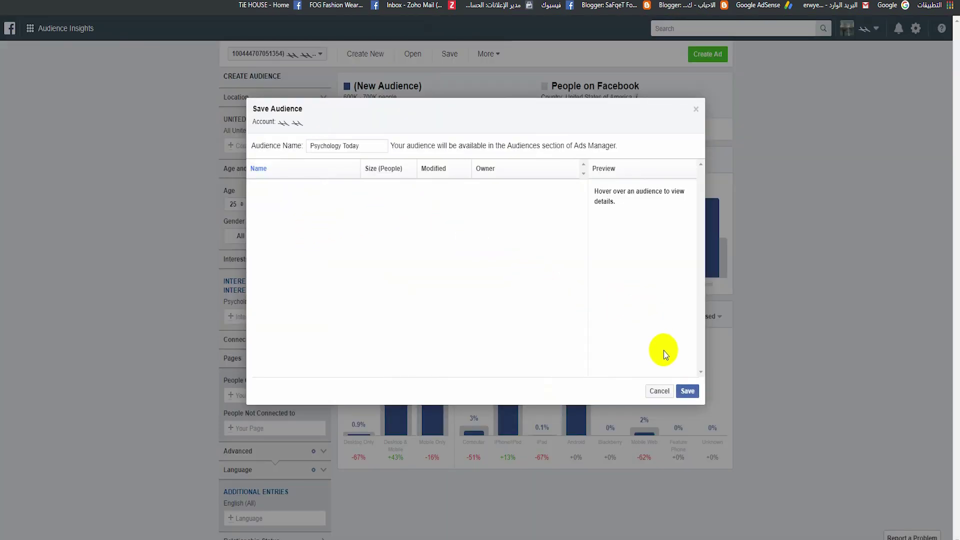
click(686, 391)
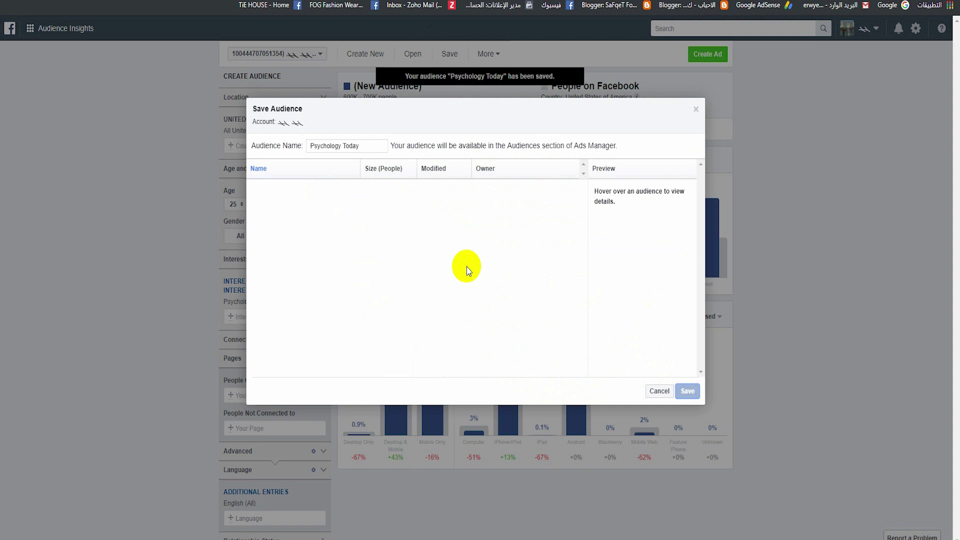
Close the Save Audience dialog and dismiss the search suggestions on the Psychology Today page
click(661, 390)
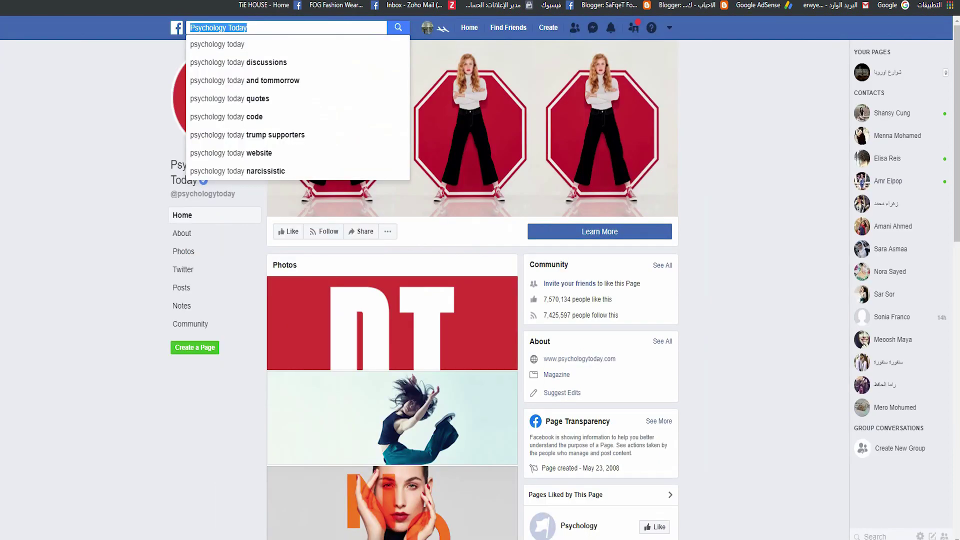
click(728, 232)
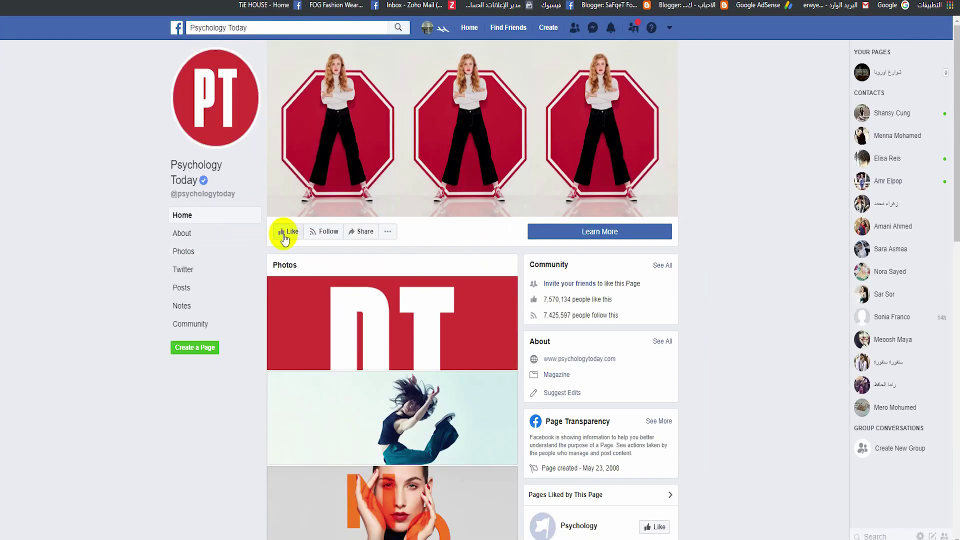
click(284, 235)
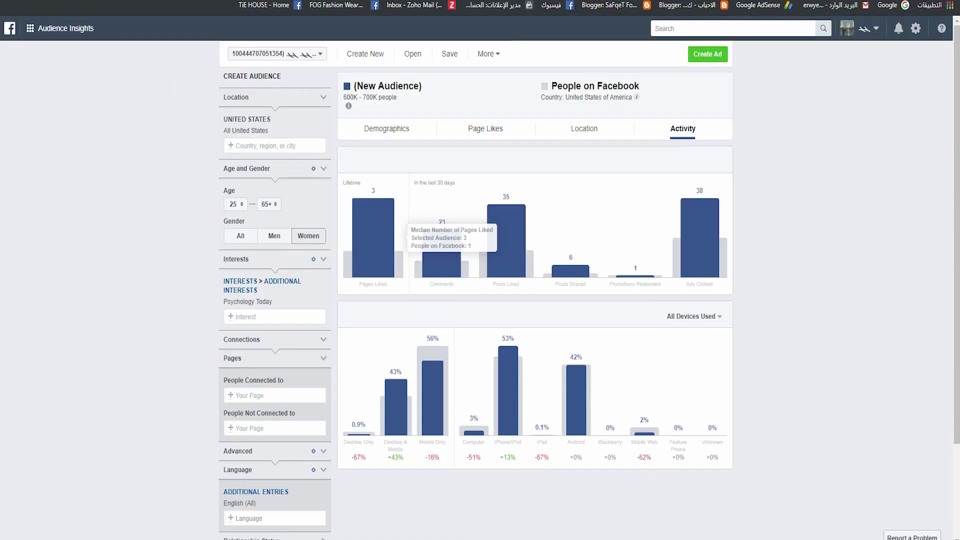
Switch from Audience Insights to Ads Manager and start creating a new campaign
click(27, 29)
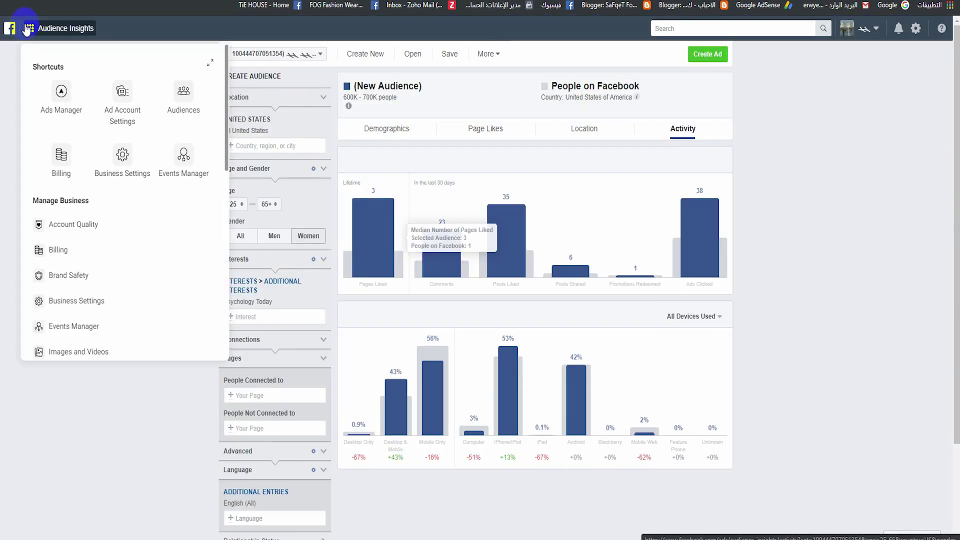
click(62, 92)
click(437, 264)
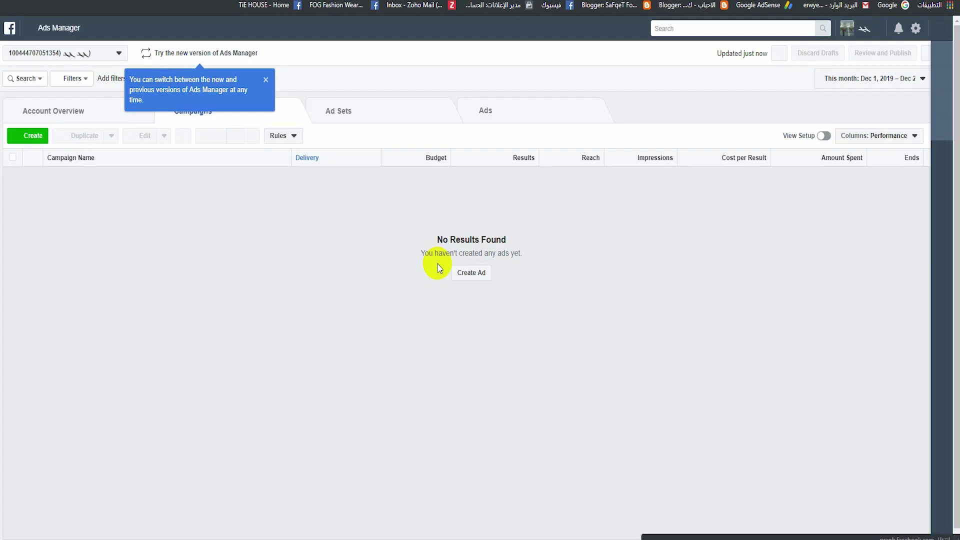
click(34, 139)
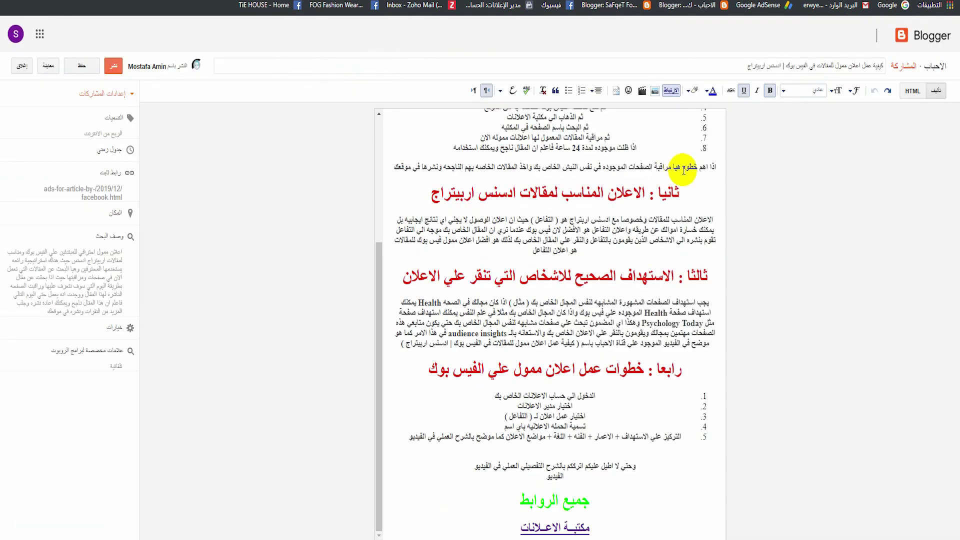
Highlight the heading about the suitable ad type in the Blogger article, and set the new campaign's marketing objective to Engagement
drag(645, 191, 433, 195)
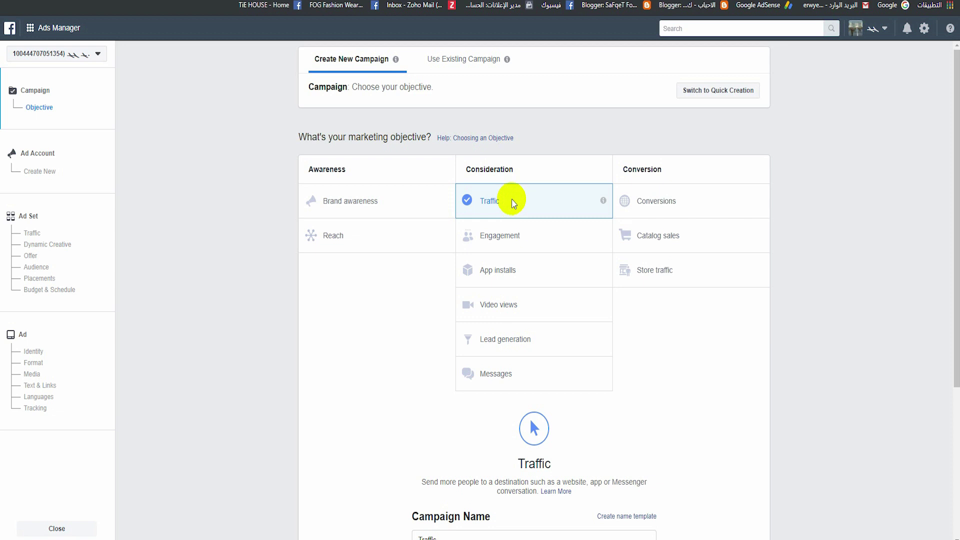
click(500, 235)
scroll(504, 241, down, 1)
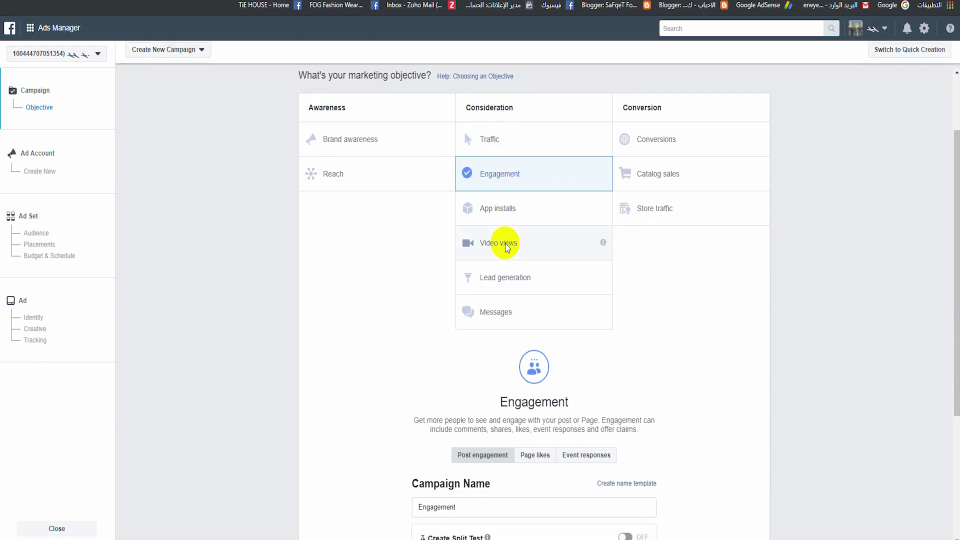
Name the campaign "Psychology Today" and accept the ad account's country, currency and time zone to reach the ad set
click(498, 513)
text(adada)
scroll(615, 420, down, 4)
key(ctrl+a)
text(Psychology Today)
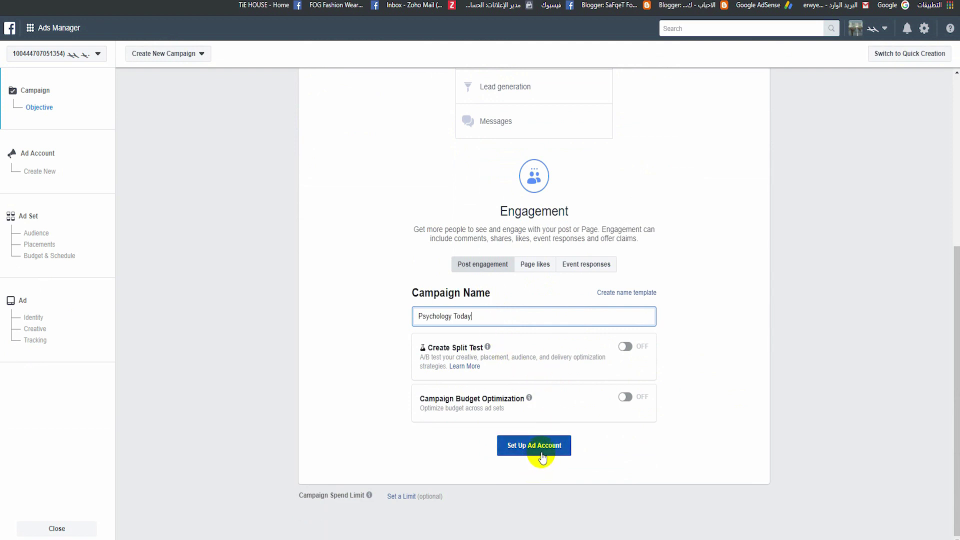
click(541, 456)
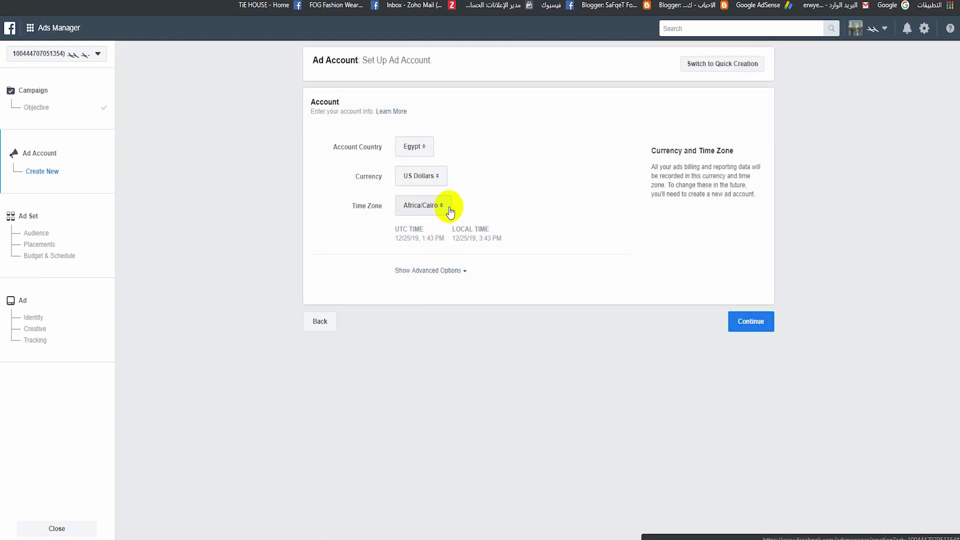
click(758, 324)
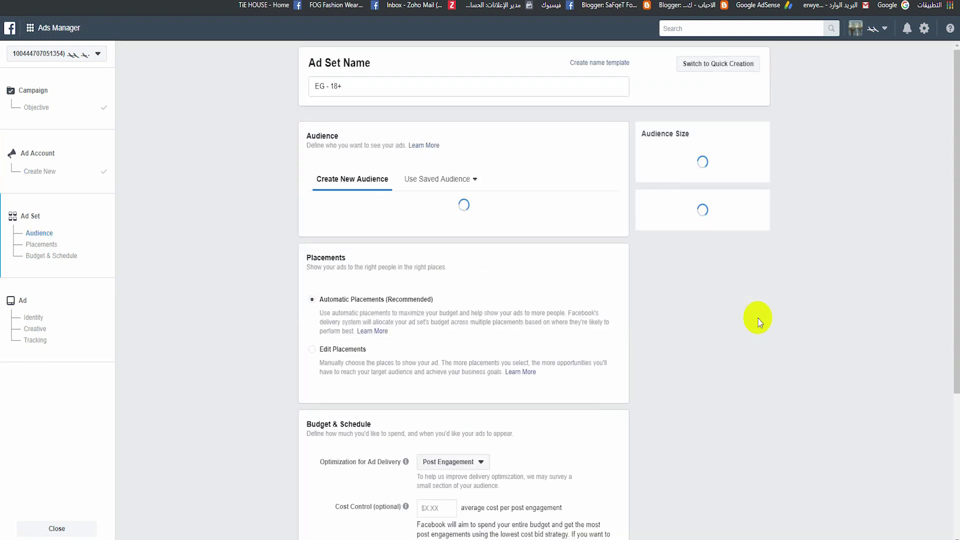
Name the ad set "Psychology Today"
click(357, 85)
key(ctrl+a)
text(Psychology Today)
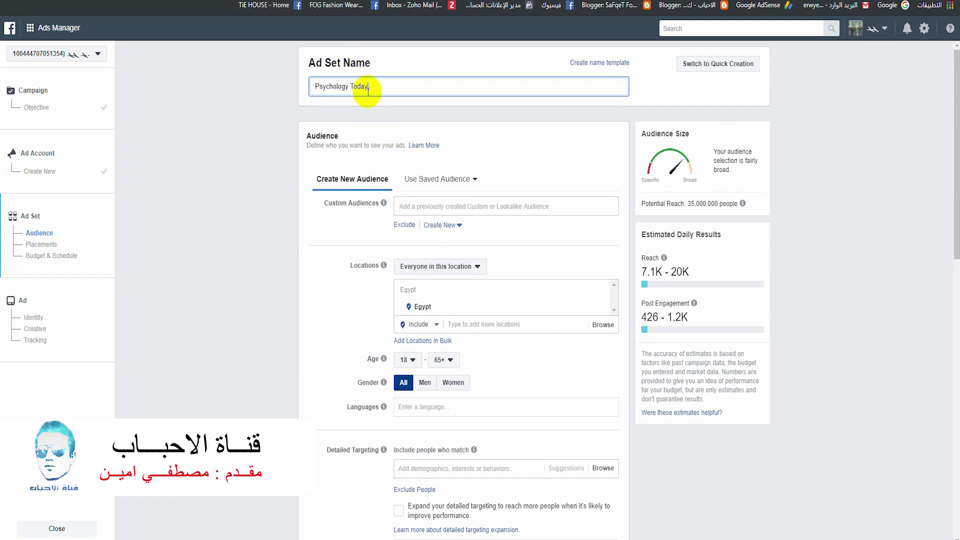
Apply the saved audience "Psychology Today" to the ad set
scroll(335, 263, down, 1)
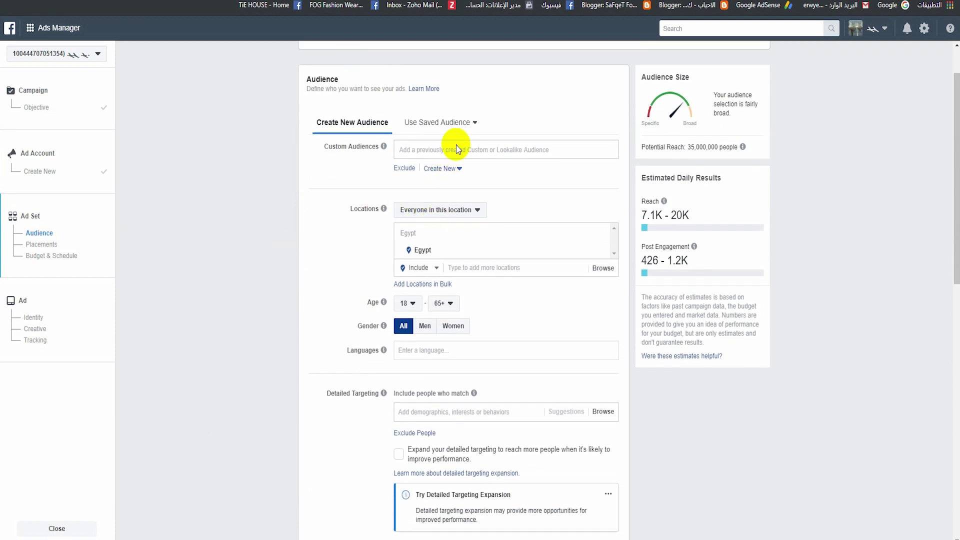
click(460, 129)
click(422, 122)
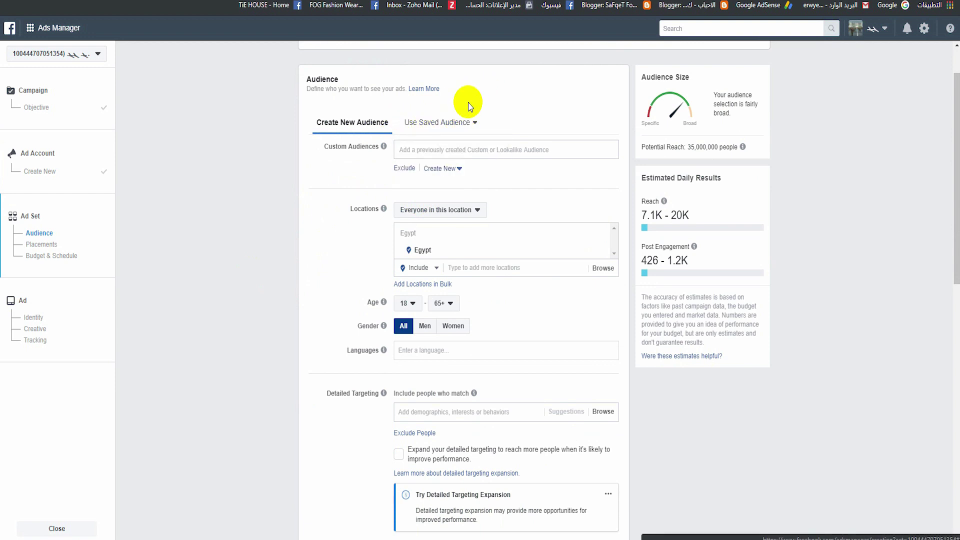
click(468, 129)
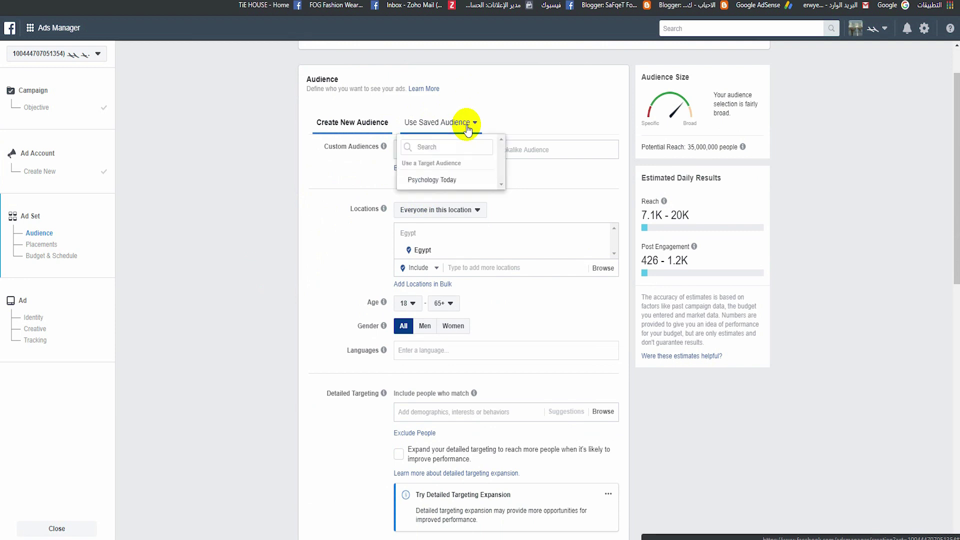
click(464, 181)
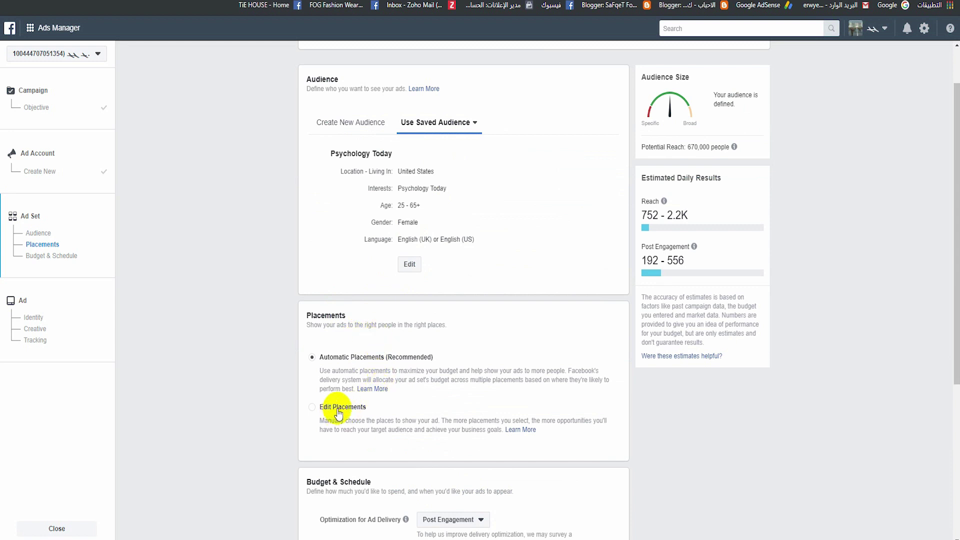
Choose the ad set's placements manually and limit the devices to Mobile
click(313, 407)
scroll(253, 407, down, 1)
scroll(253, 407, down, 3)
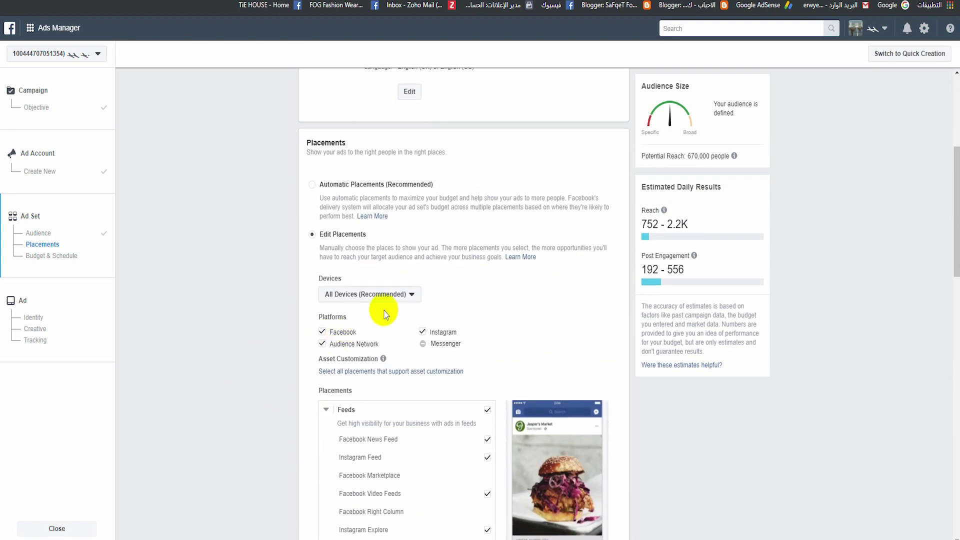
click(395, 294)
click(352, 328)
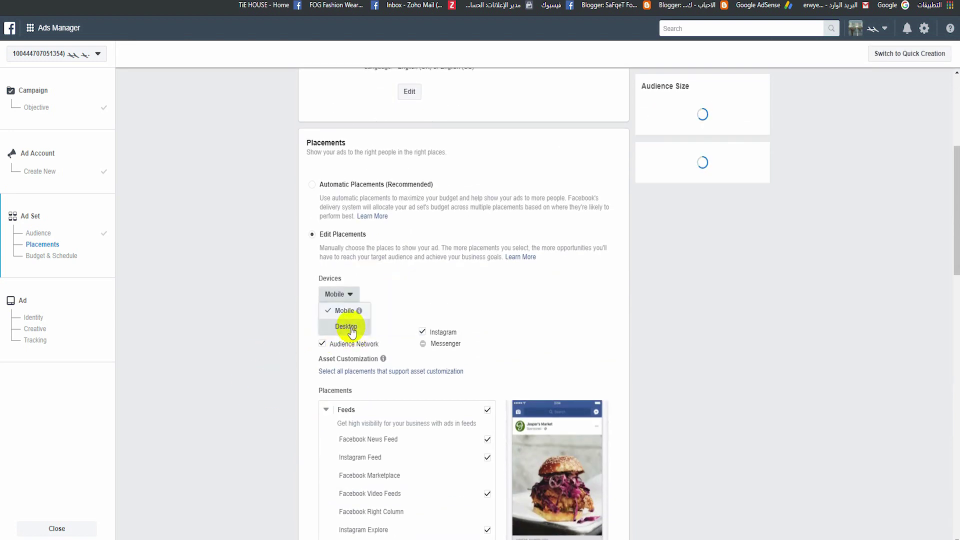
Remove Instagram, Audience Network and Facebook Video Feeds from the placements, and restrict delivery to mobile devices connected to Wi-Fi
click(423, 332)
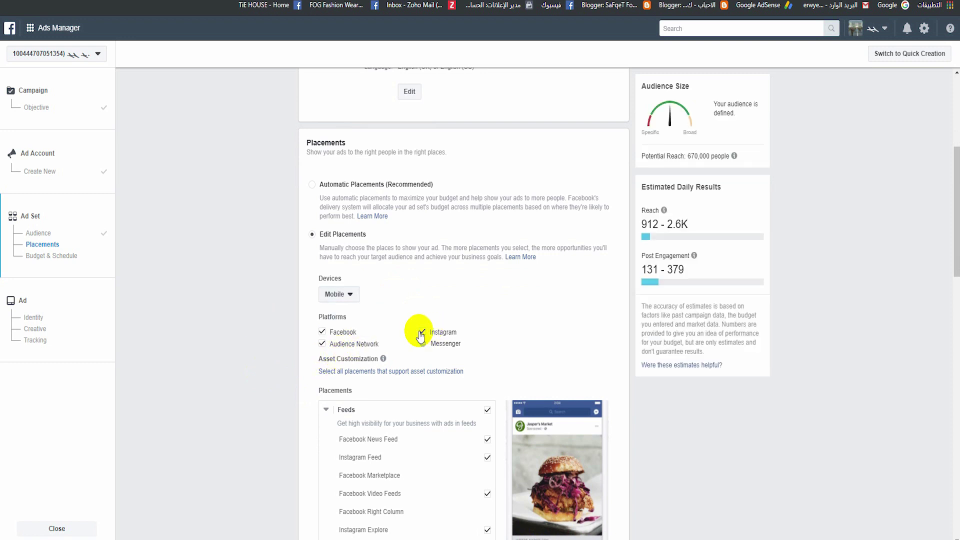
click(322, 344)
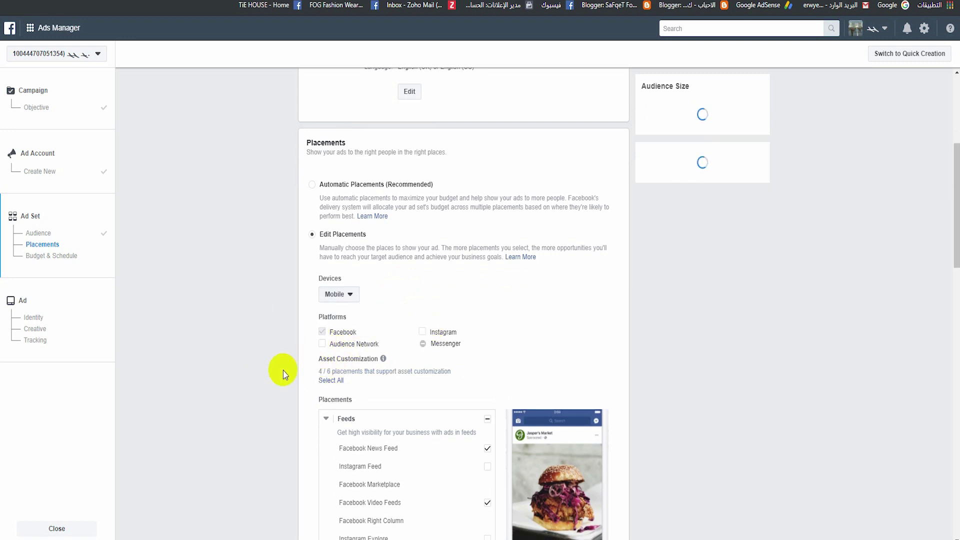
scroll(241, 291, down, 2)
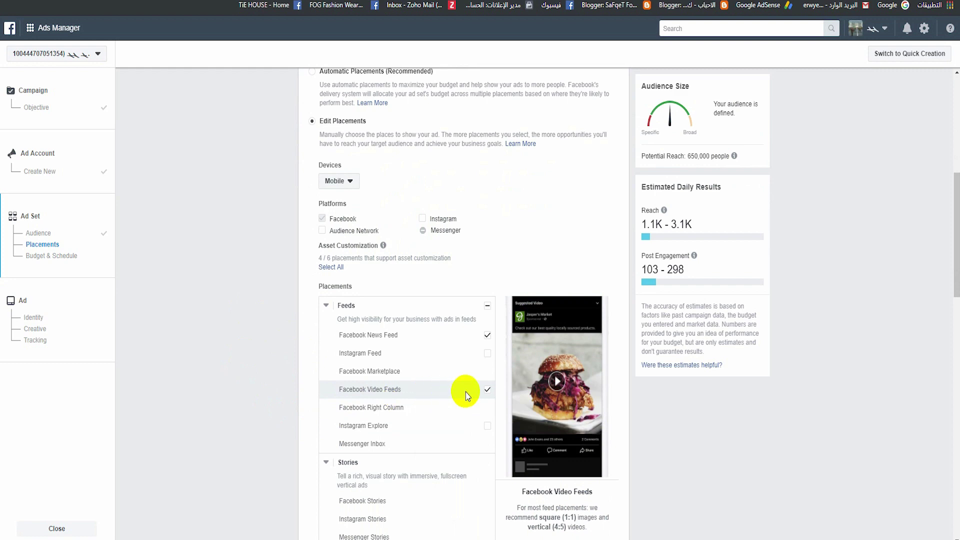
click(488, 389)
scroll(263, 405, down, 13)
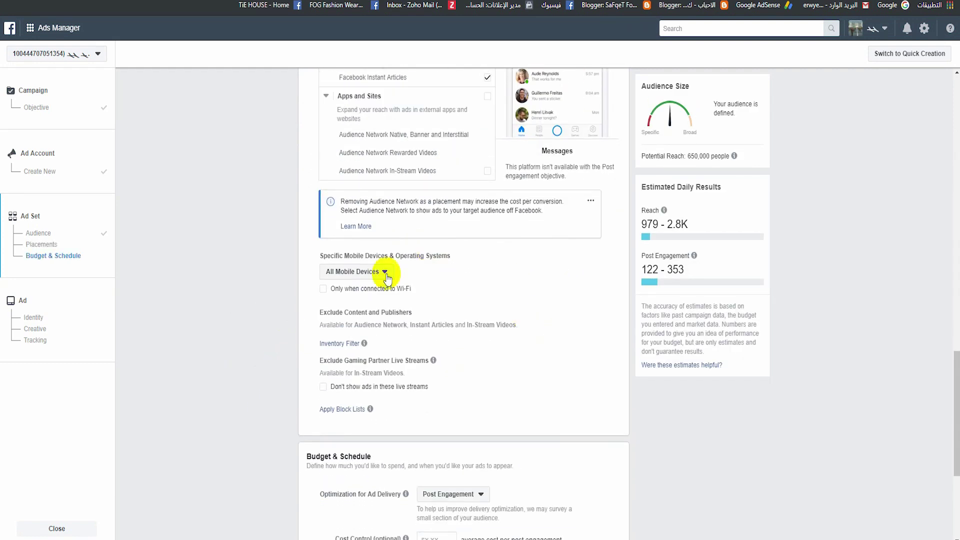
click(324, 291)
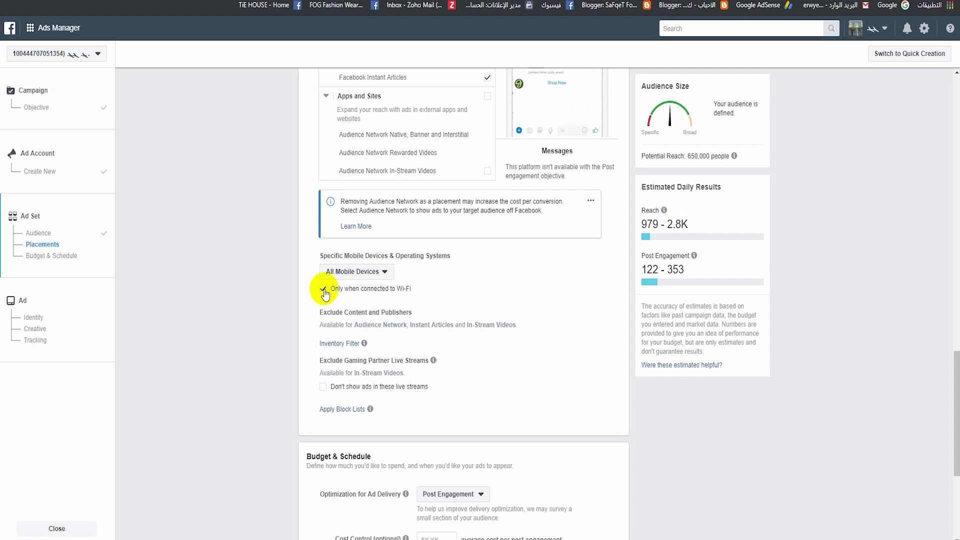
Keep Post Engagement as the delivery optimization, set the daily budget to $10, and continue to the ad setup
scroll(487, 265, down, 5)
click(484, 265)
click(486, 266)
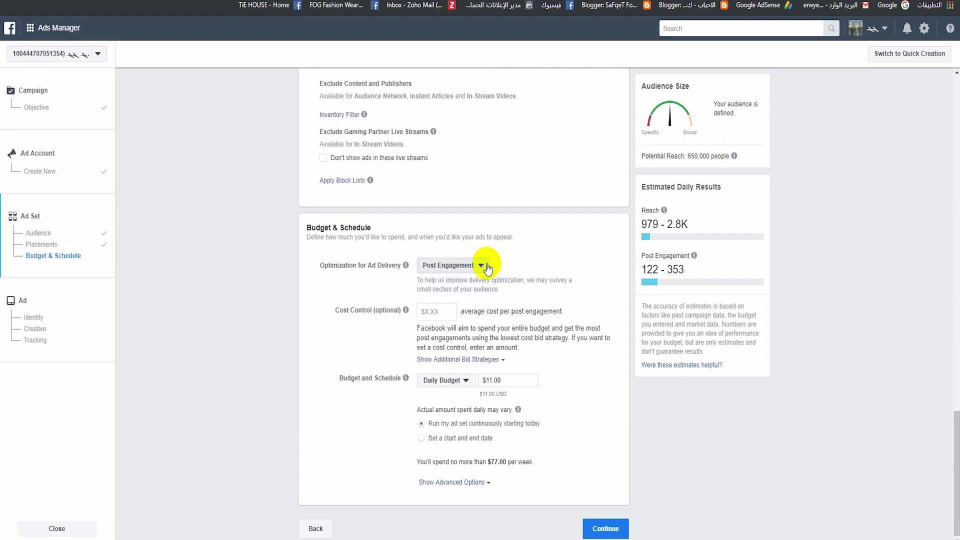
click(518, 384)
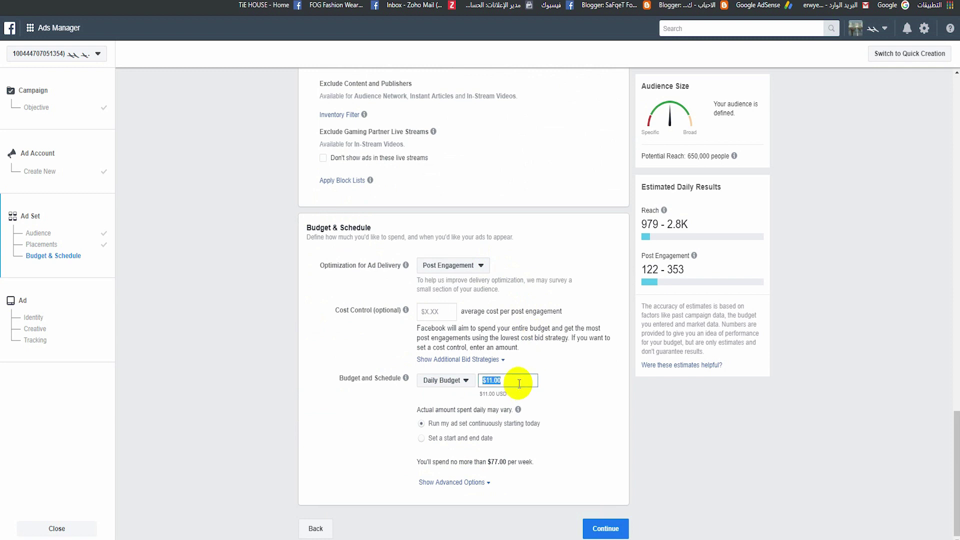
text(10)
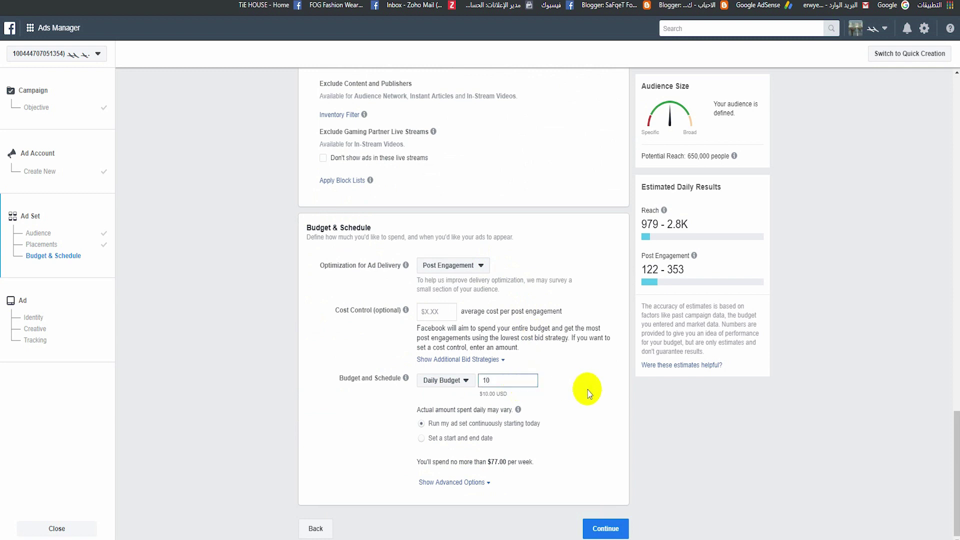
click(590, 383)
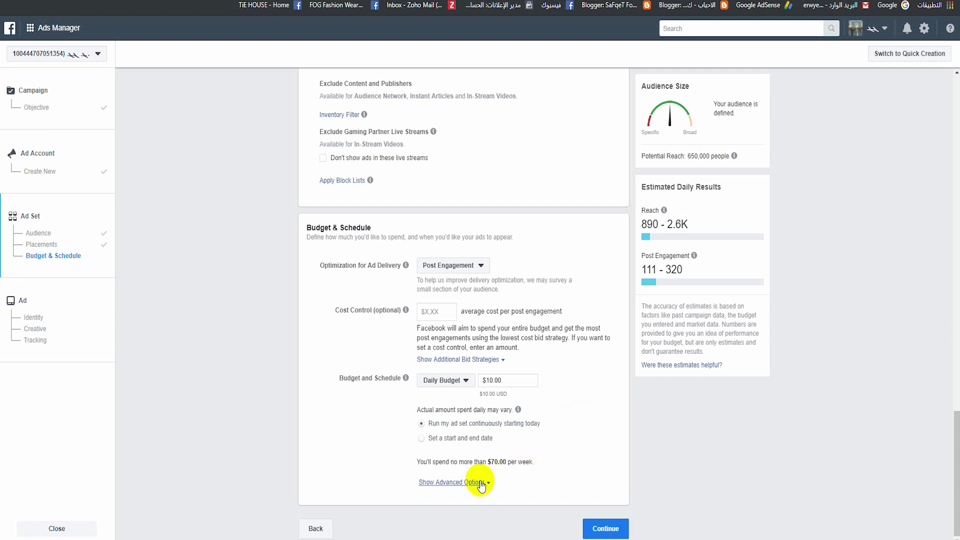
click(605, 528)
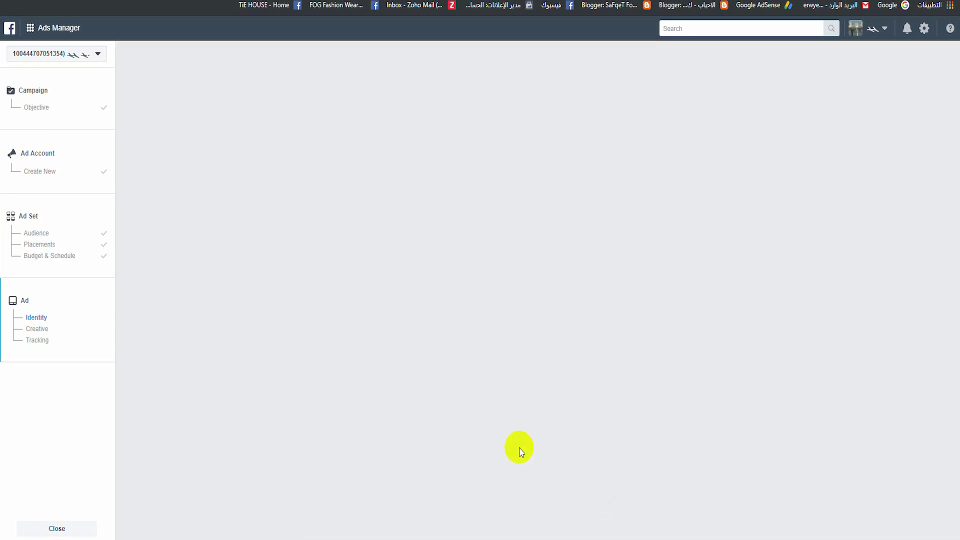
Review the ad's name, Facebook Page, existing-post creative and tracking settings, and confirm the ad
triple_click(356, 87)
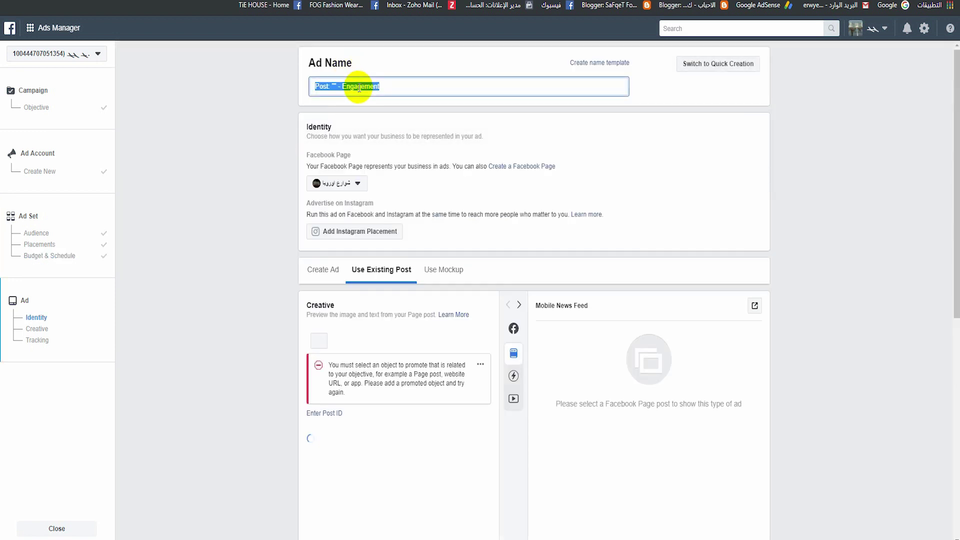
click(361, 190)
click(397, 189)
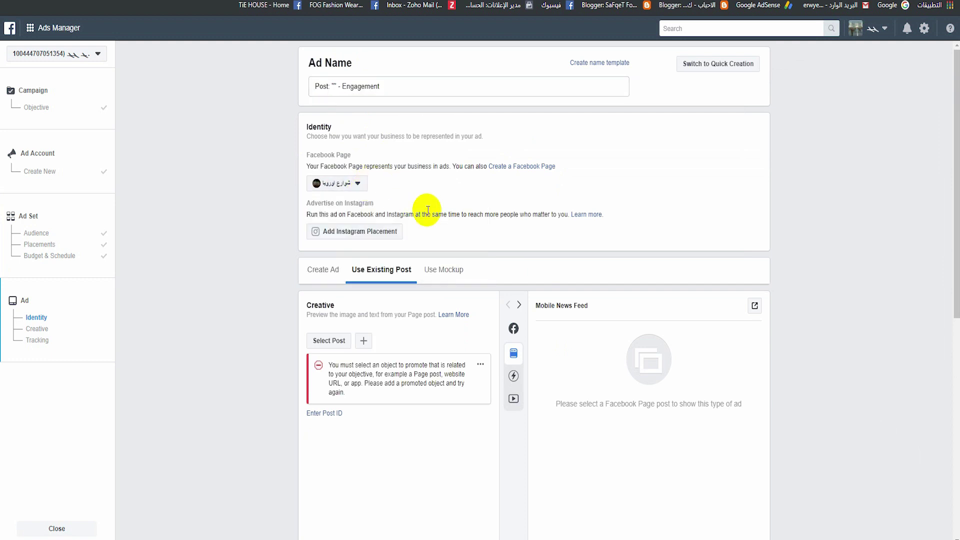
scroll(358, 193, down, 2)
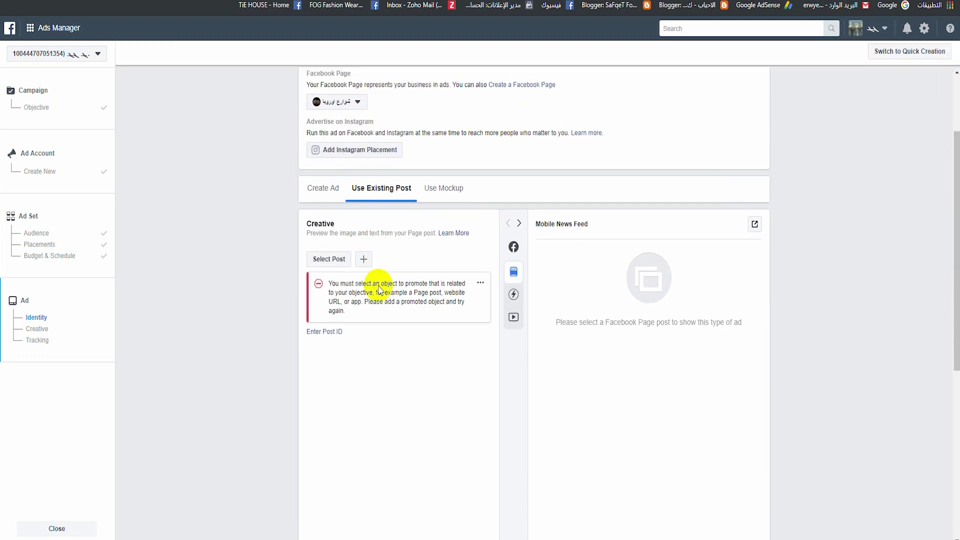
scroll(395, 245, down, 4)
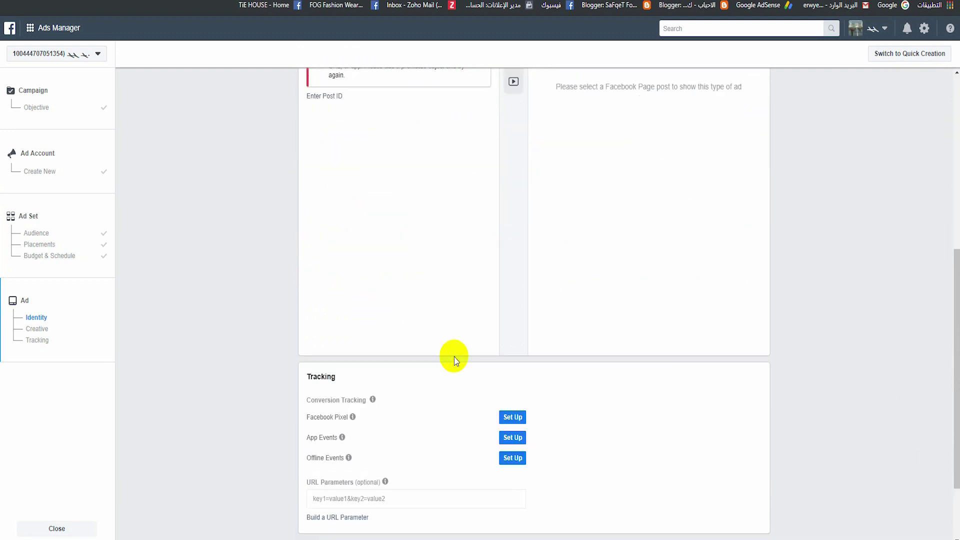
click(756, 471)
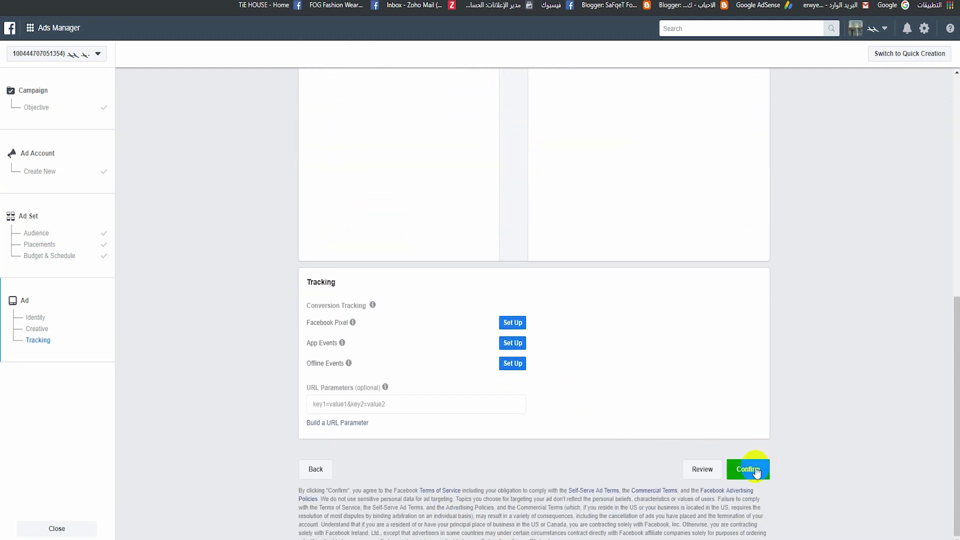